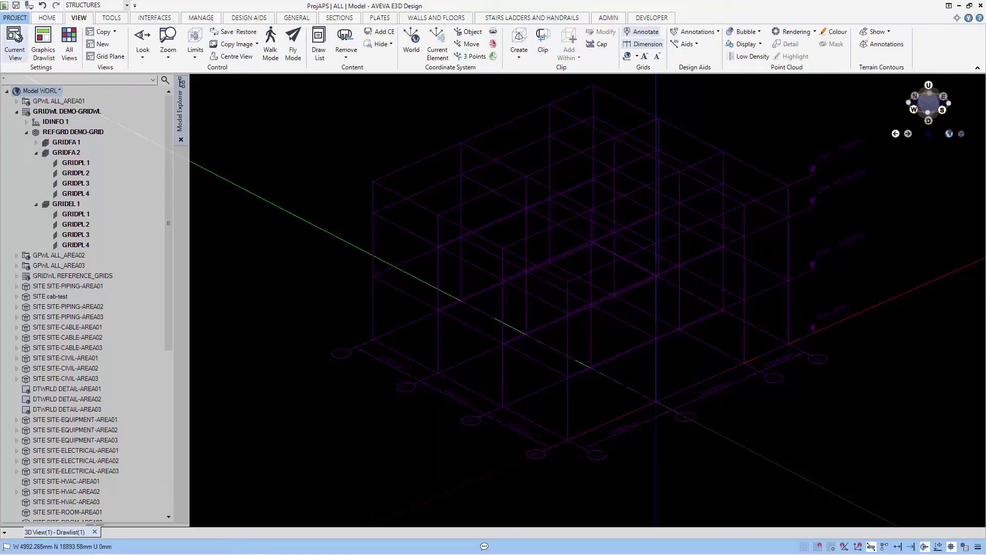
Turn on the graduated background for the 3D view and close the view settings
click(507, 291)
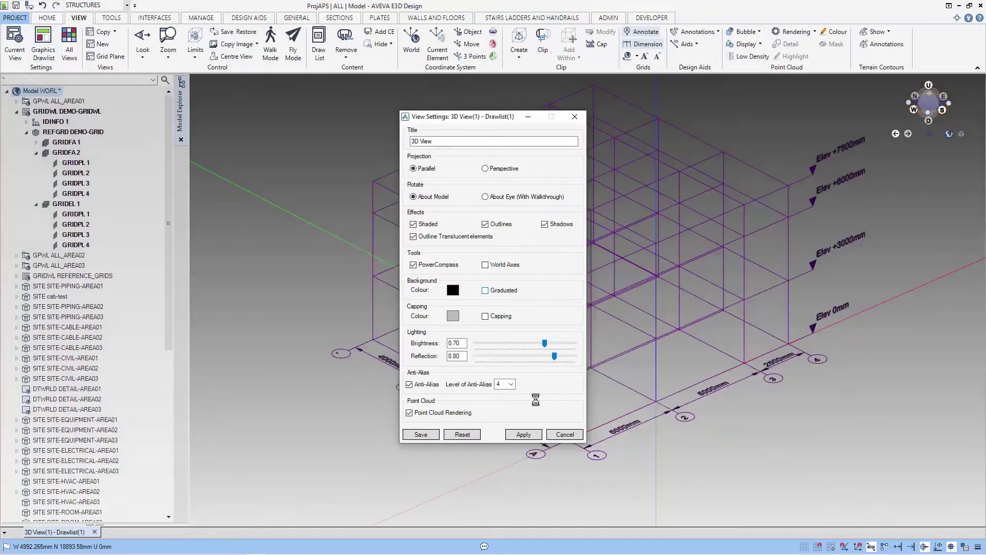
click(564, 435)
mouse_move(565, 411)
middle_down()
mouse_move(582, 406)
mouse_move(567, 412)
middle_up()
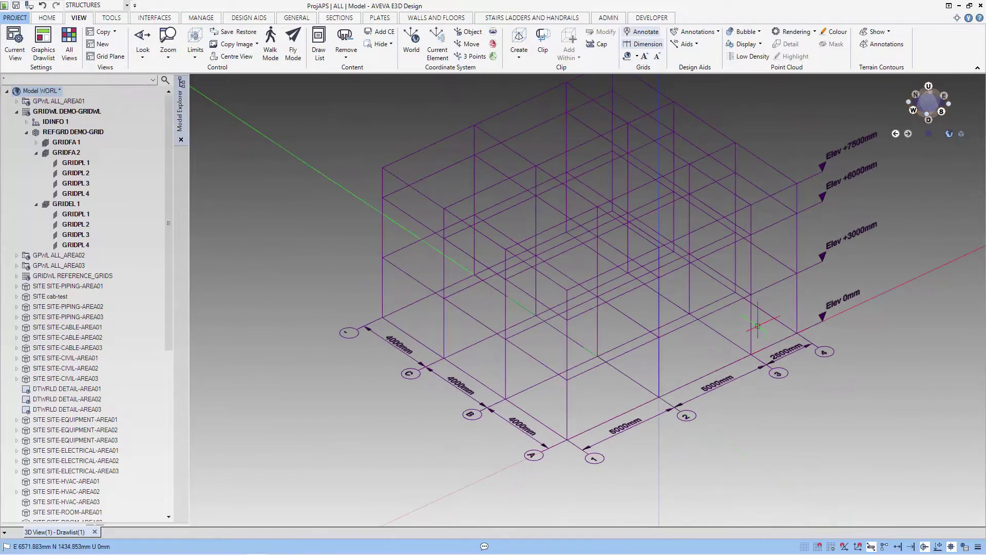
Toggle the grid annotations and dimensions off and back on in the 3D view
click(645, 31)
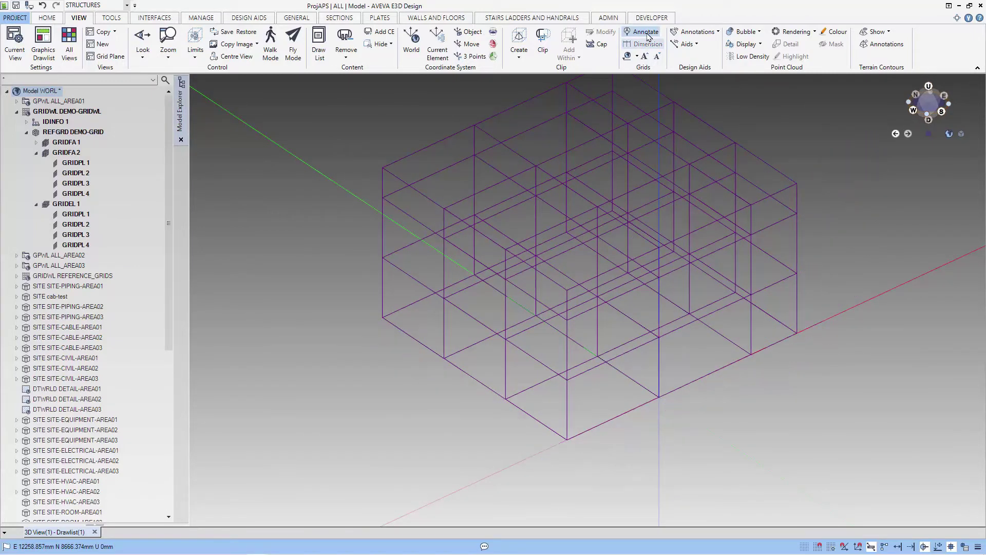
click(650, 44)
click(646, 45)
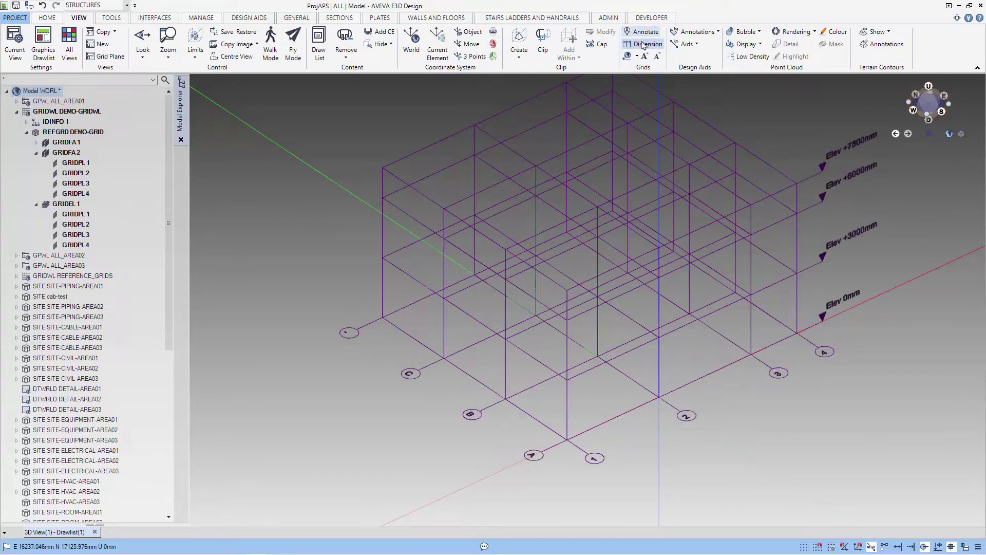
click(643, 45)
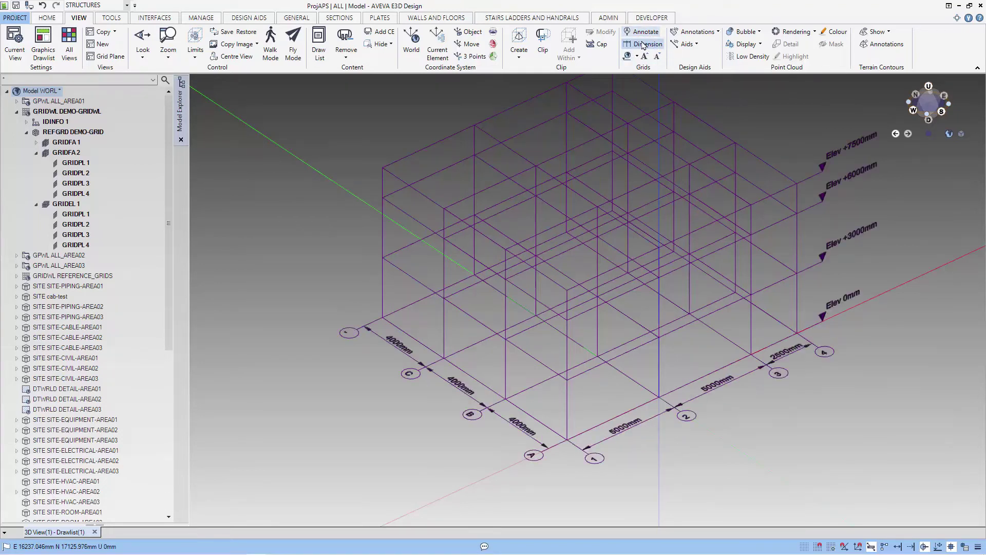
middle_drag(674, 279, 676, 276)
Create a site named /SITE/SDEMO after the DEMO-GRIDWL grid world, leaving its purpose unset
click(77, 111)
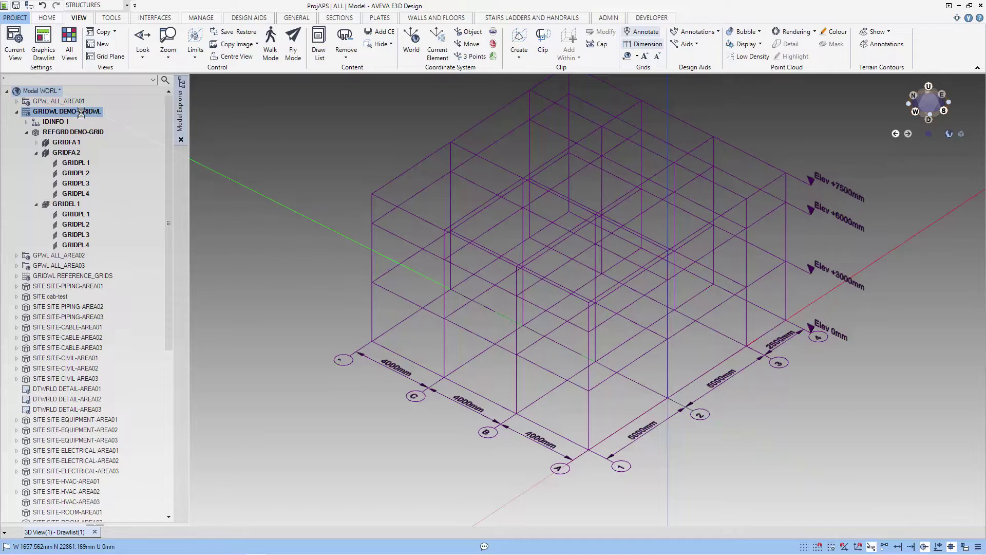
click(290, 17)
click(41, 44)
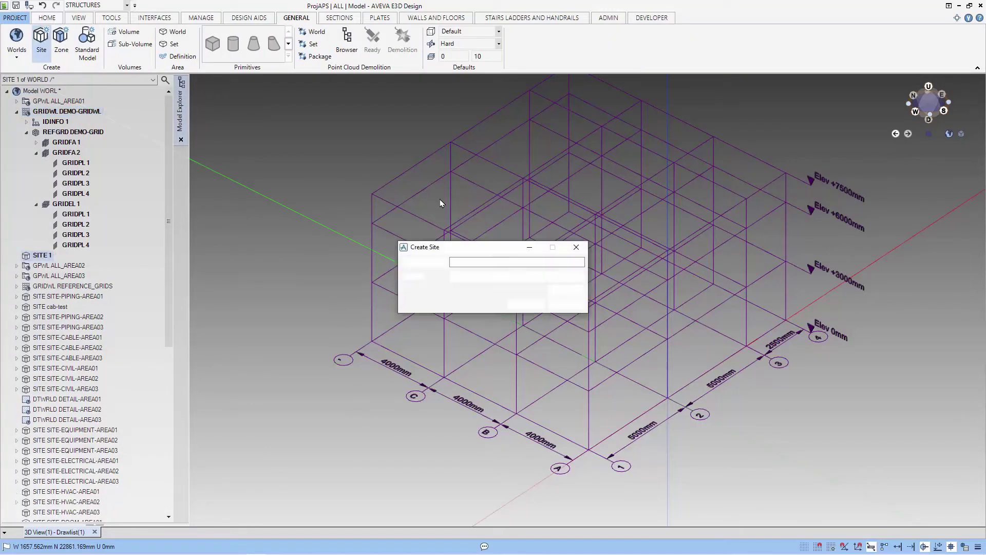
text(SITE/S)
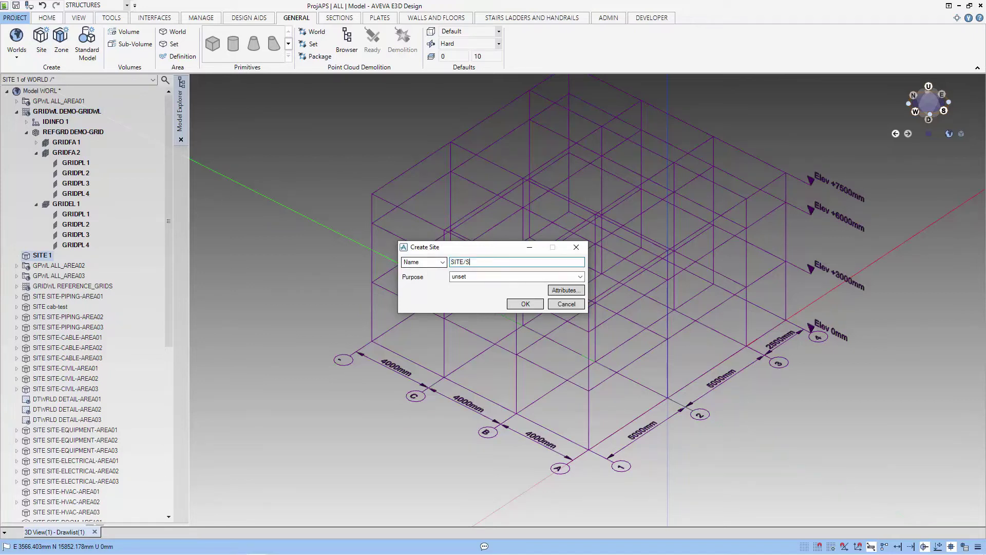
key(Return)
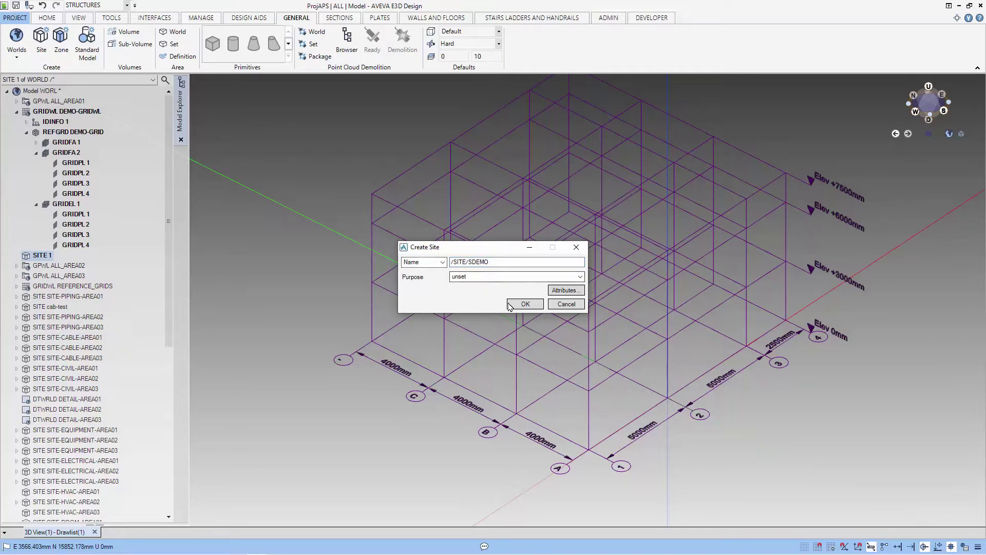
click(525, 304)
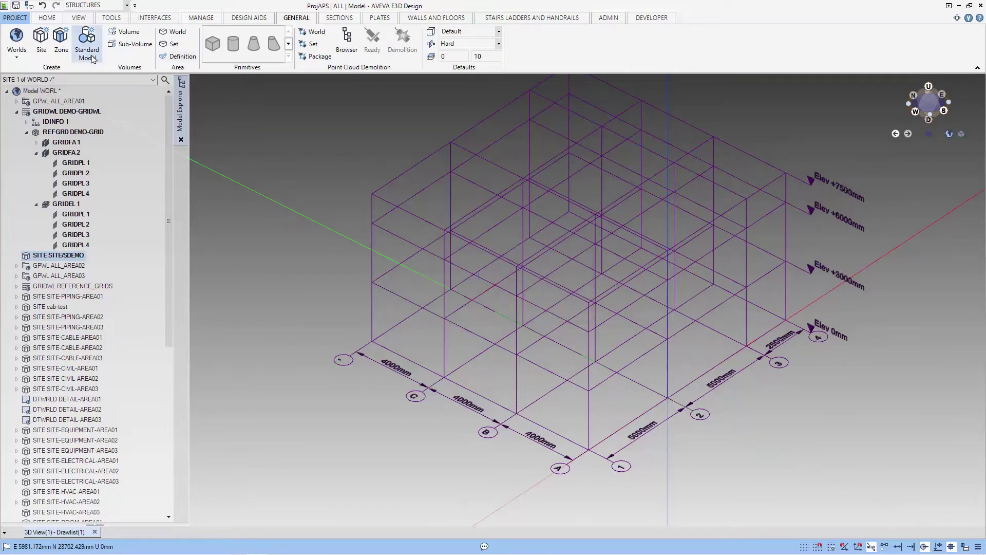
Create a zone named /ZONE/S-DEMO under the SITE/SDEMO site, leaving its purpose unset
click(61, 39)
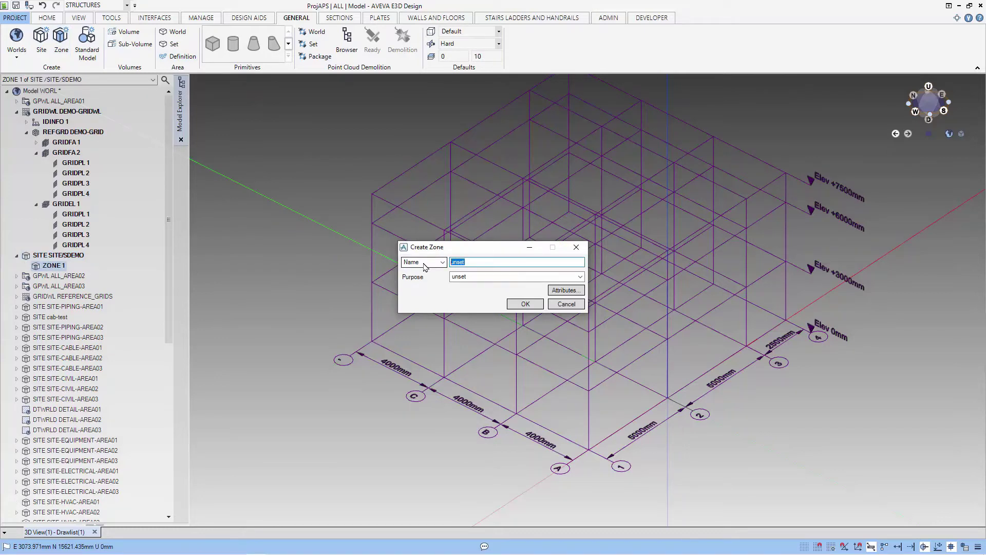
text(S)
text(/)
click(525, 303)
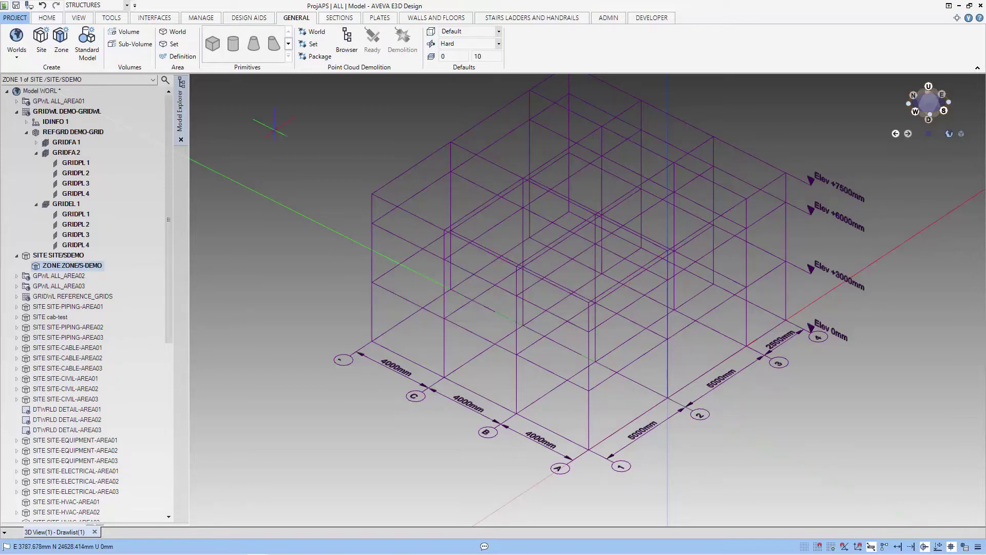
Create a structure named /STRU/SDEMO under the ZONE/S-DEMO zone, leaving its purpose unset
click(340, 17)
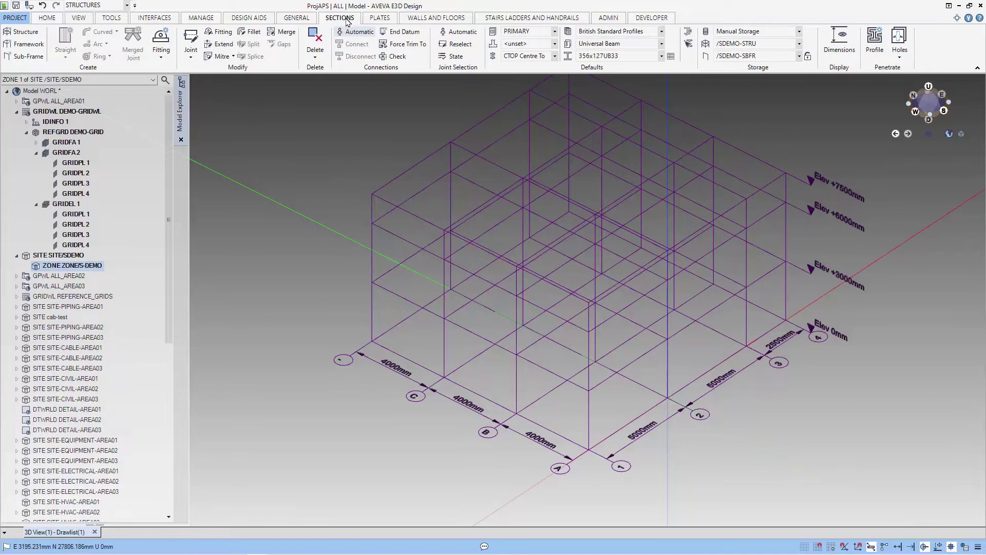
click(26, 31)
double_click(464, 262)
text(STRU/SDEMO)
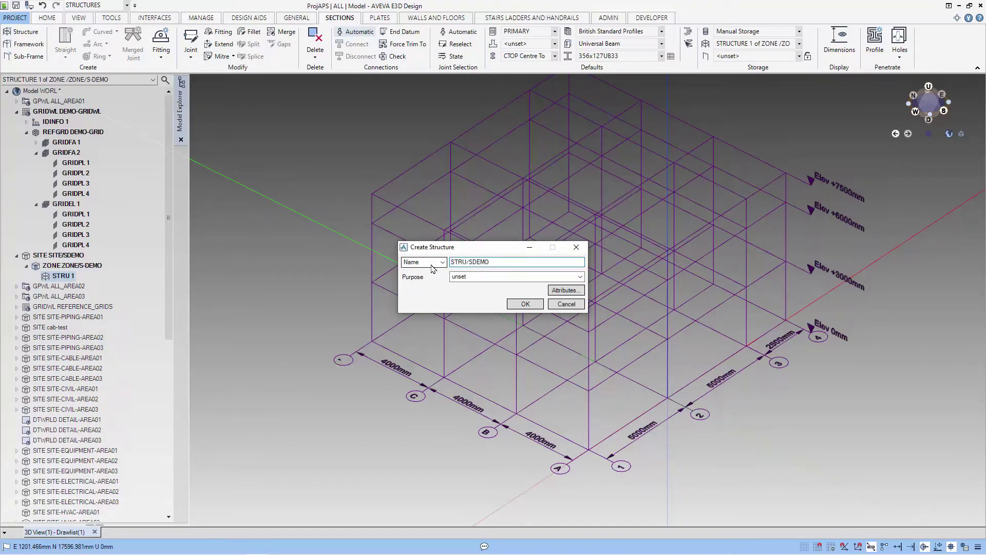
key(Home)
text(/)
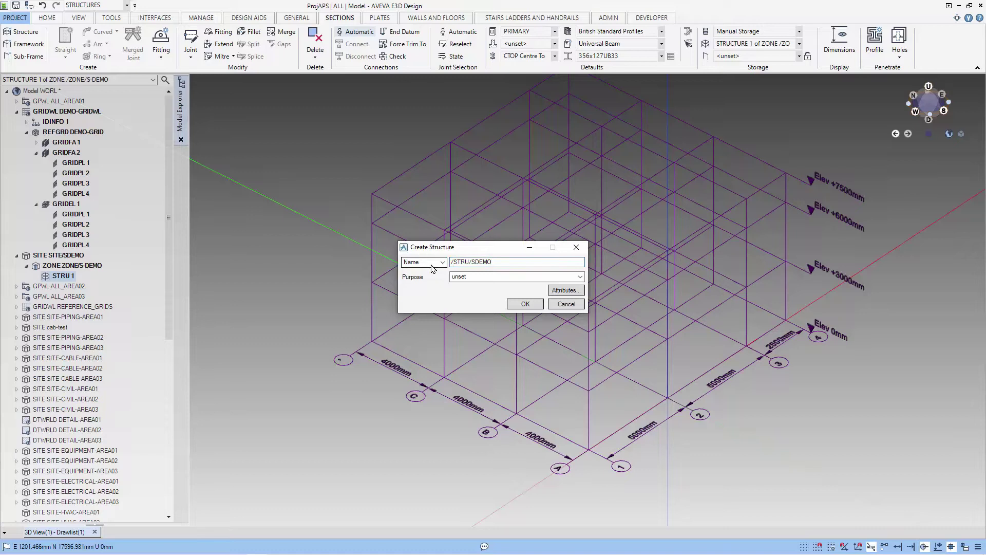
click(525, 304)
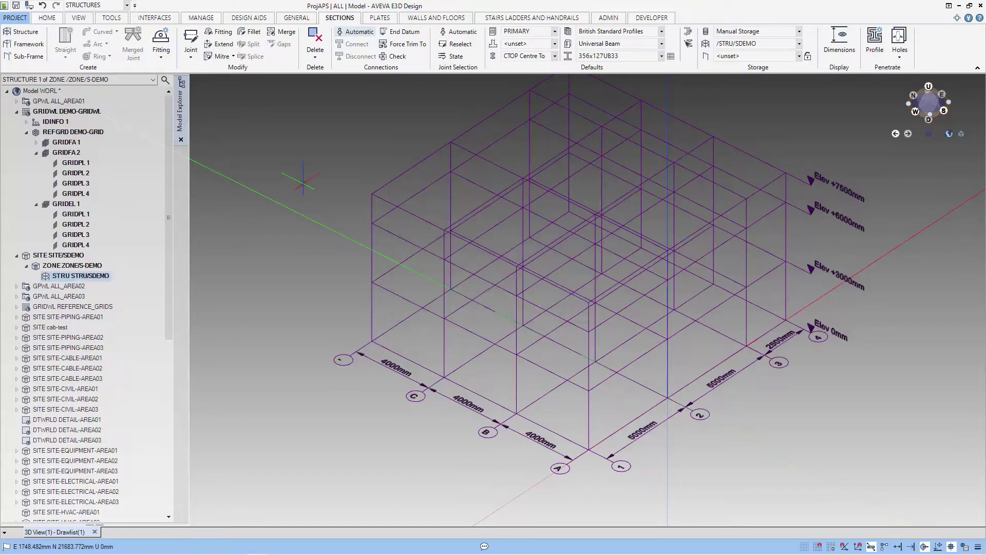
Create a framework named /FRMW/SDEMO under the STRU/SDEMO structure
click(25, 44)
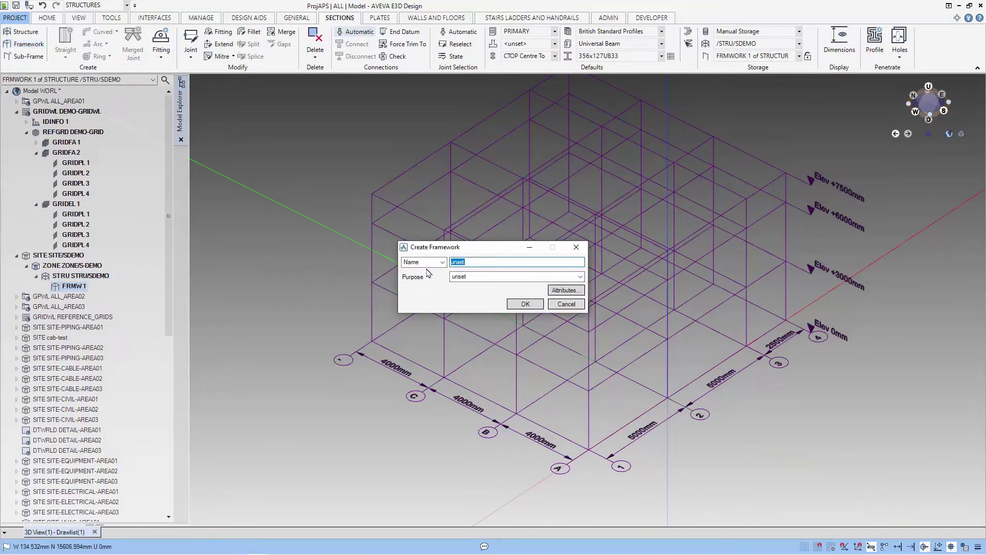
text(FRMW/SDEMO)
key(Return)
click(517, 303)
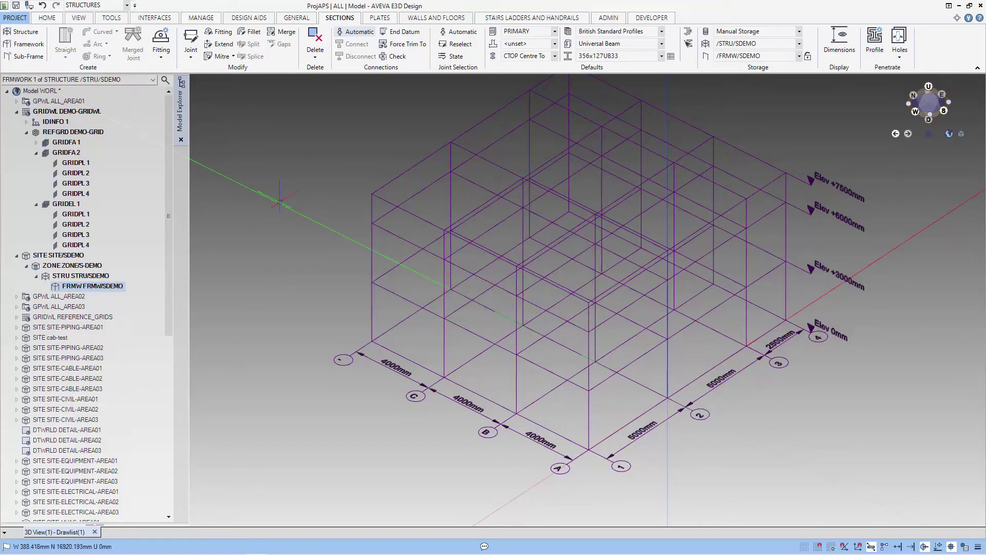
Create a sub-frame named /SBFR/SDEMO under the FRMW/SDEMO framework, leaving its purpose unset
click(30, 57)
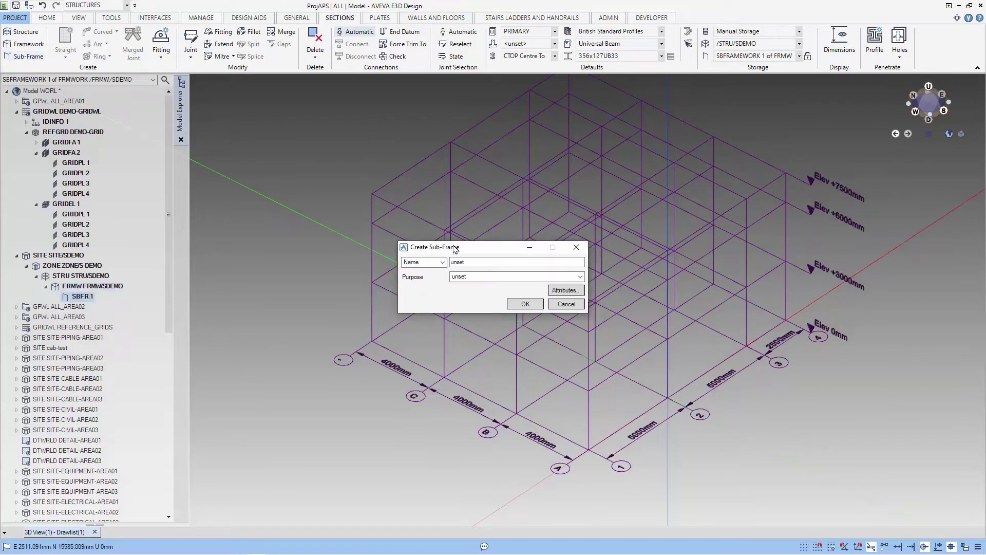
double_click(473, 263)
text(SBFR/SDEMO)
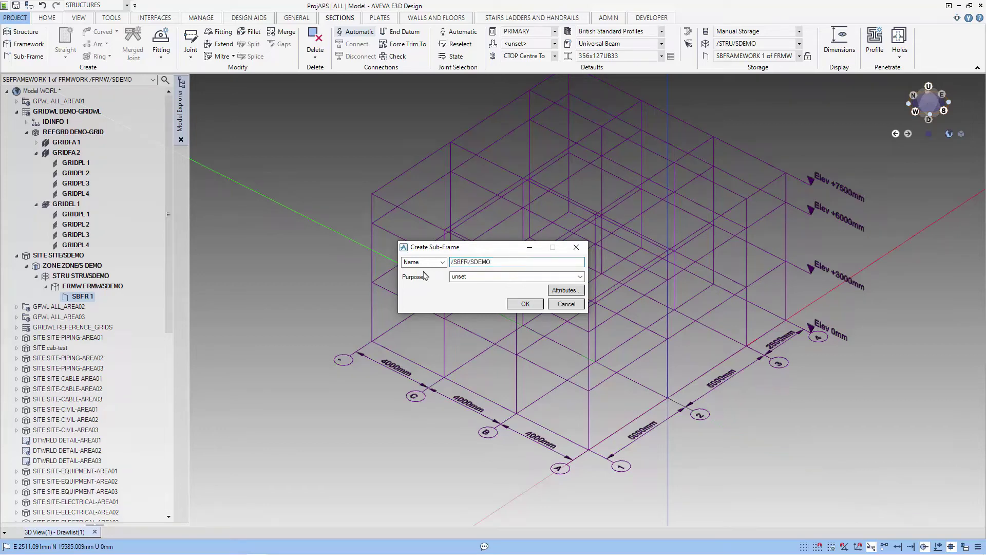
click(524, 304)
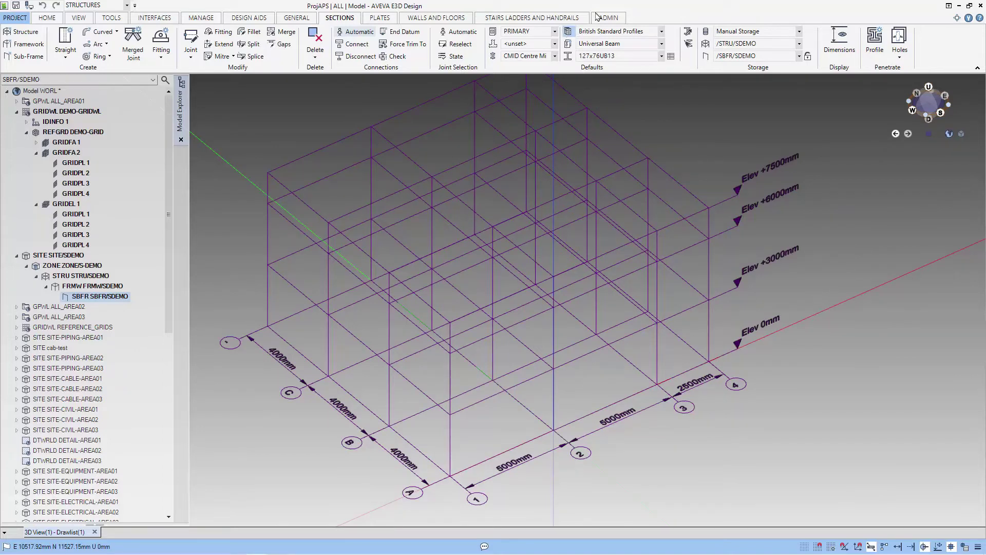
Set the default section profile to Universal Column, size 356x368UC129, from the British Standard Profiles
click(661, 44)
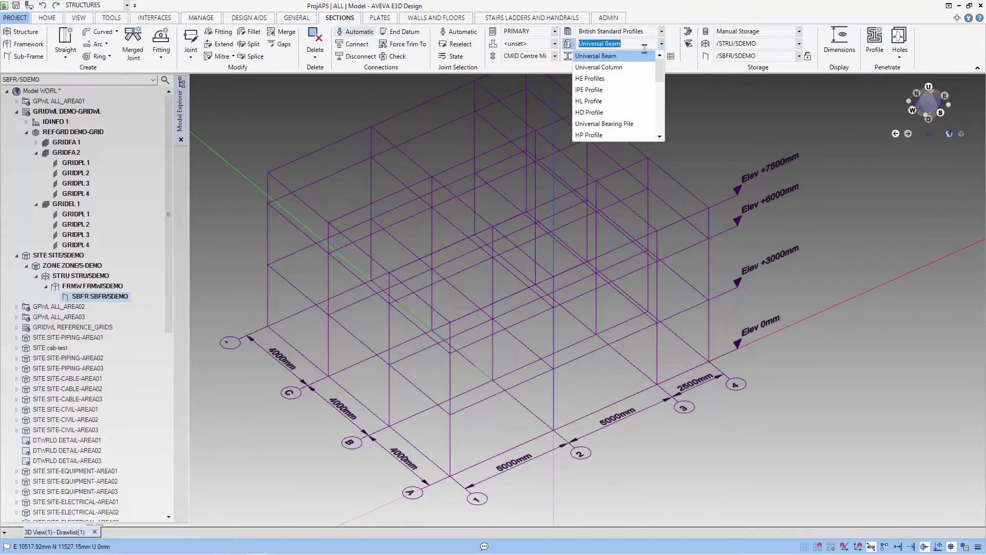
click(622, 68)
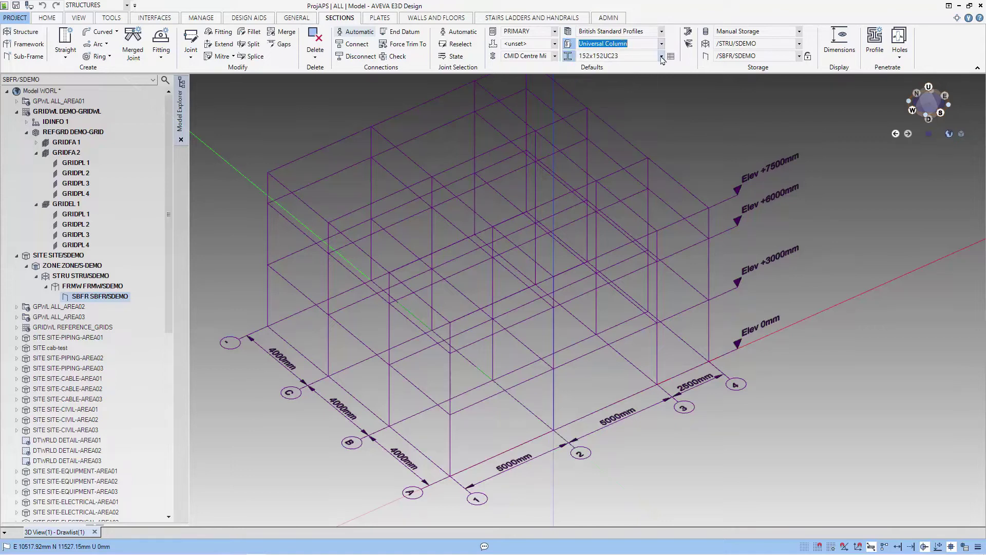
click(661, 56)
scroll(626, 95, down, 5)
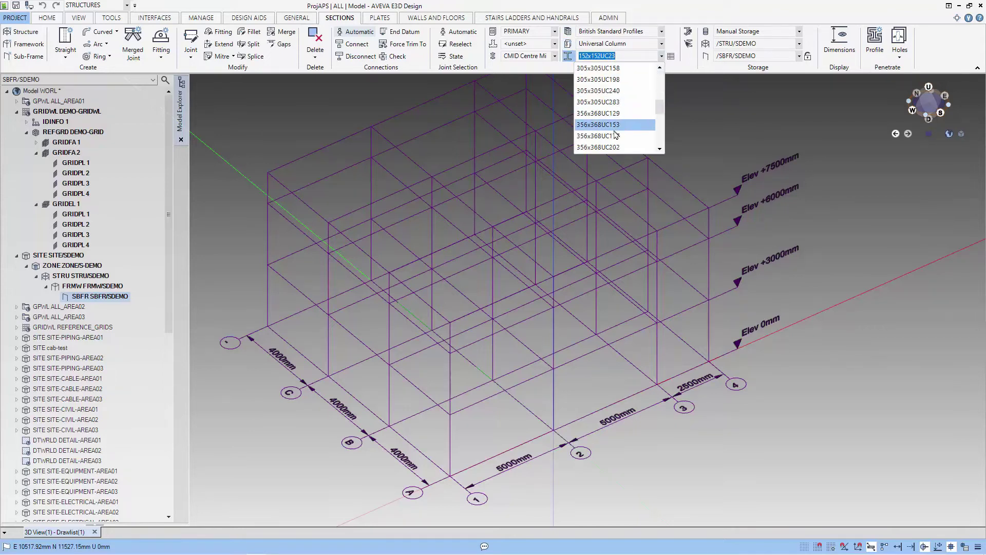
click(614, 117)
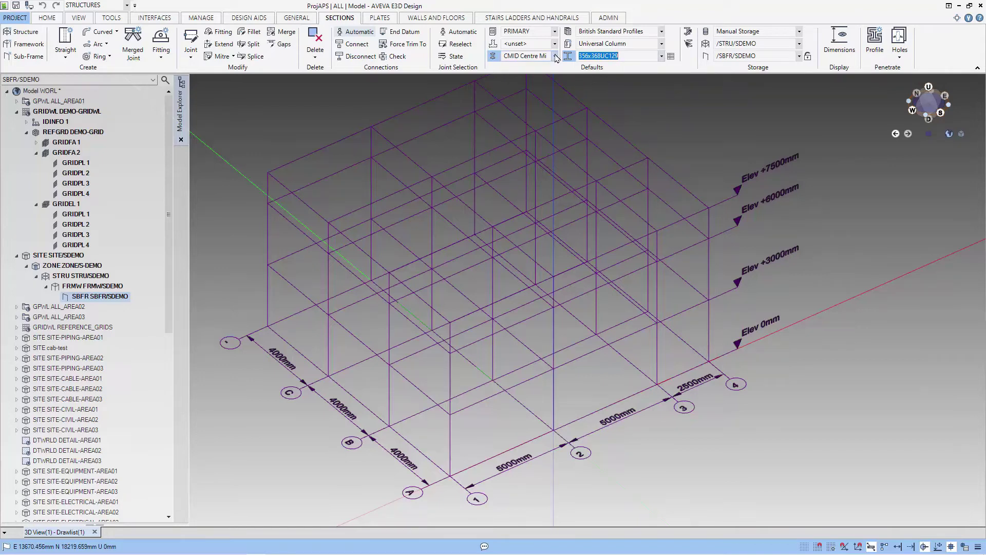
Create two straight columns in Repeat mode at grid intersections A/1 and A/3, from elevation 0 mm up to +6000 mm
click(66, 56)
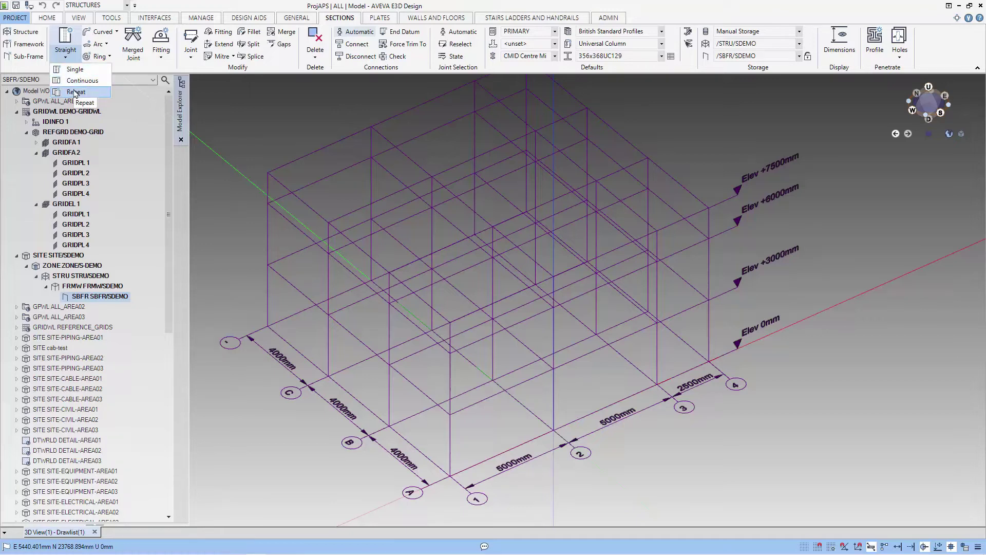
click(74, 92)
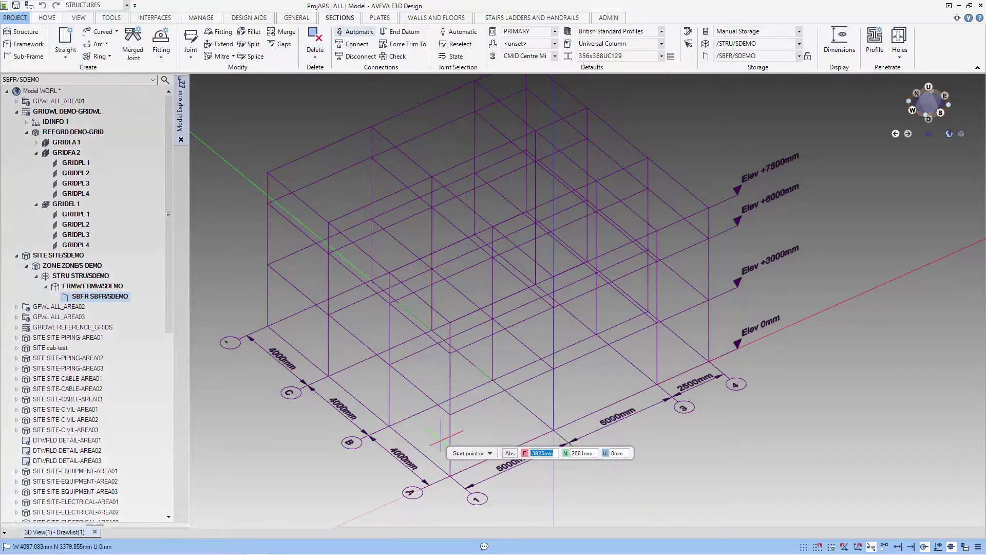
click(450, 476)
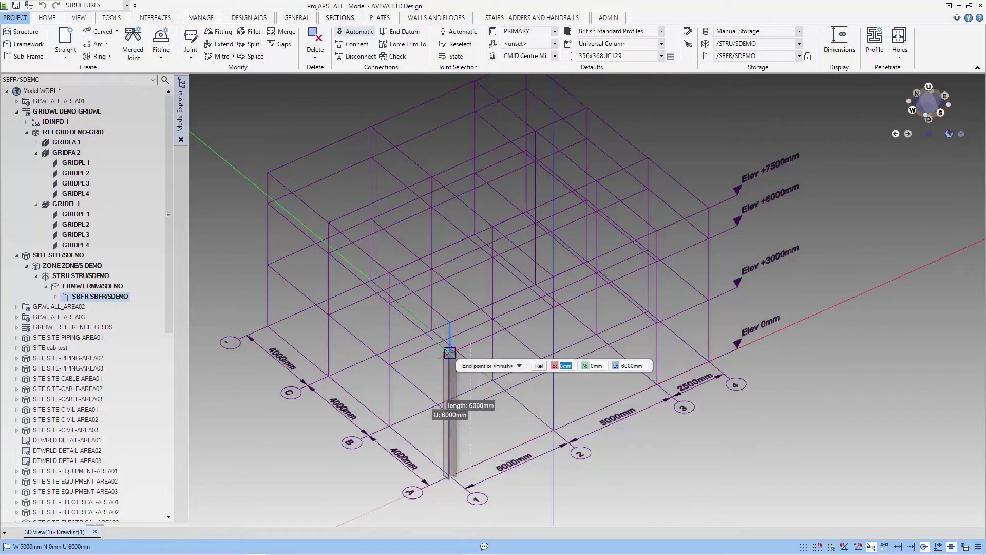
click(450, 353)
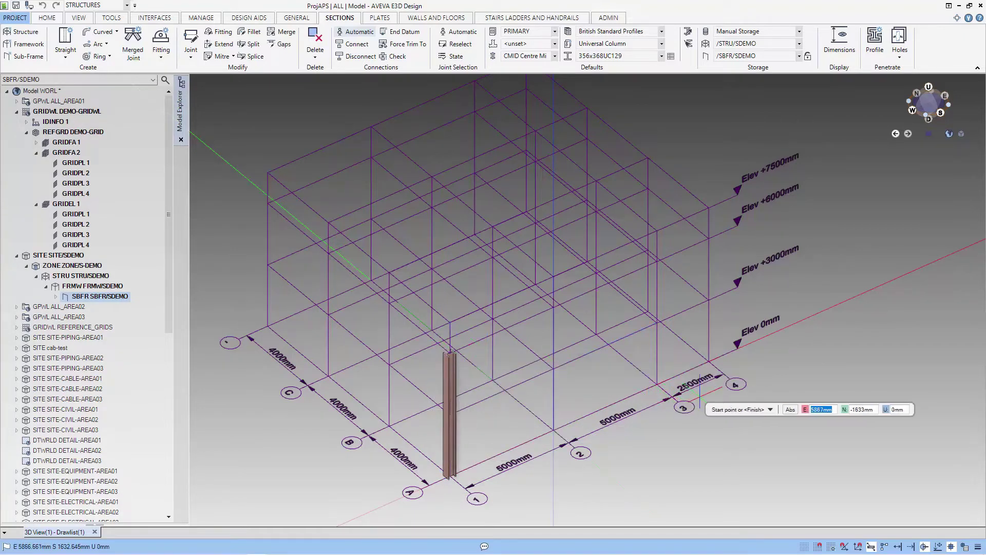
click(657, 385)
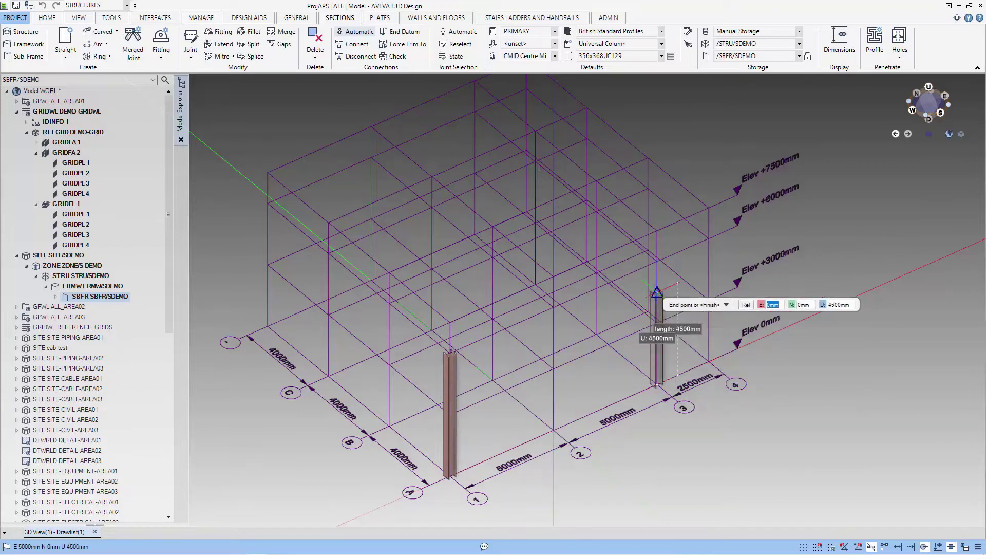
click(657, 260)
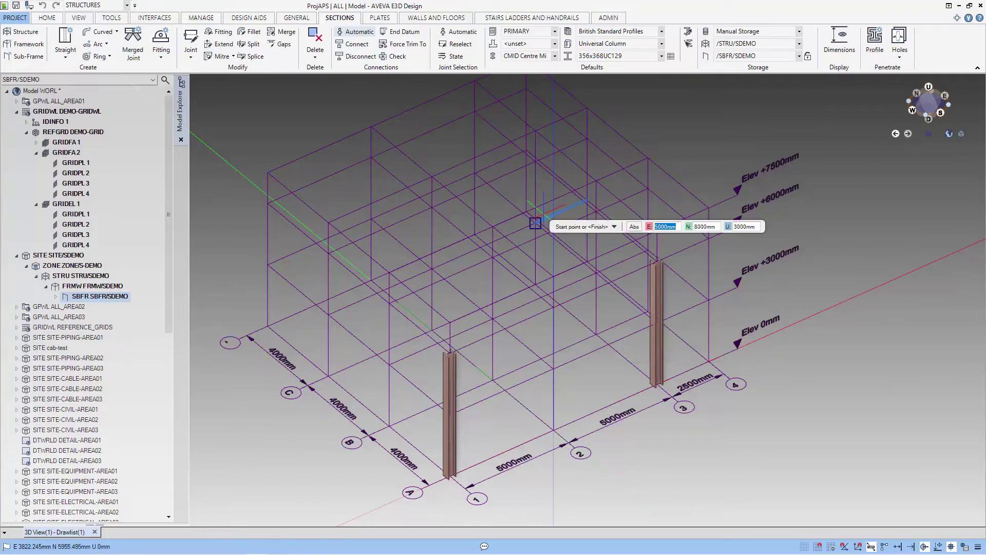
Set the default section profile to Universal Beam, size 356x127UB33, with CTOP Centre Top justification
click(661, 43)
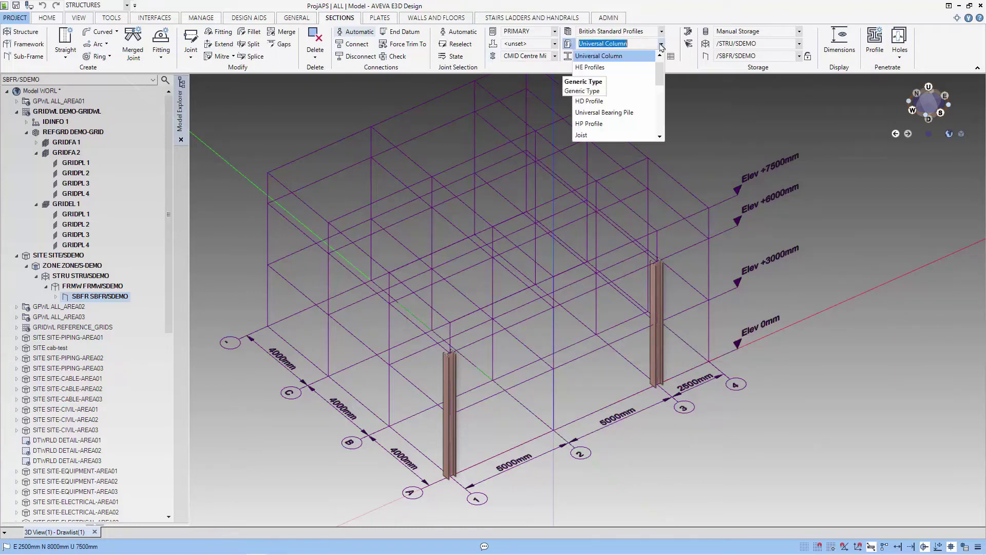
click(744, 144)
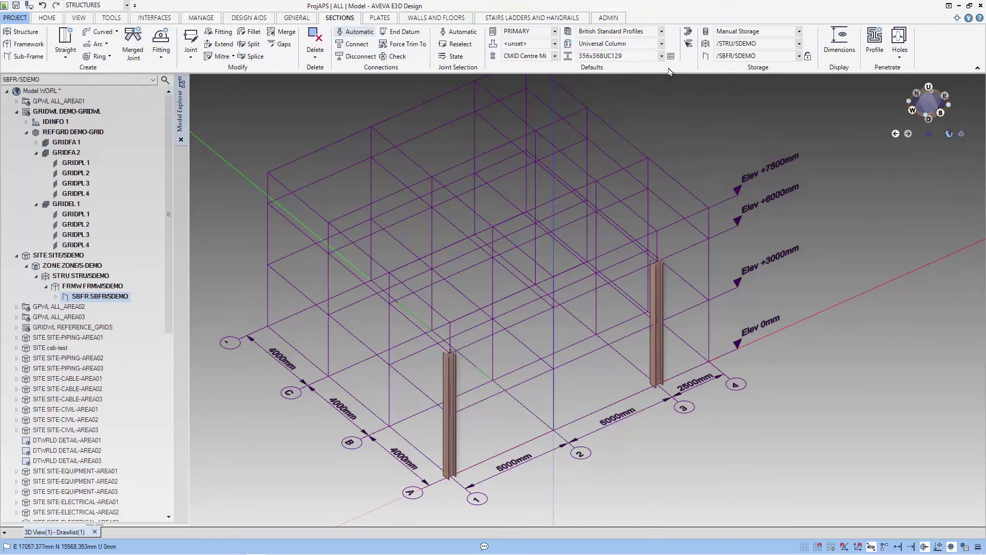
click(661, 43)
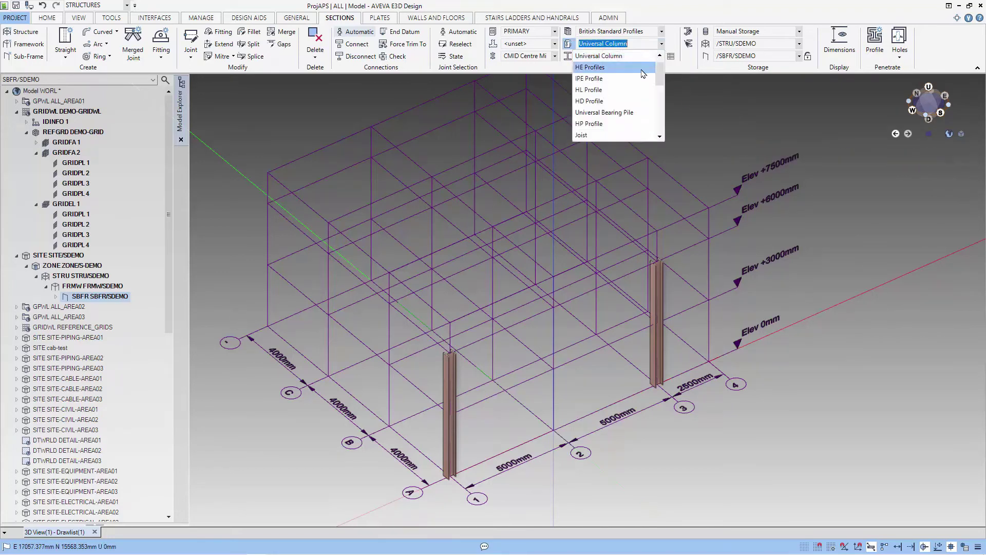
scroll(634, 67, up, 1)
click(632, 56)
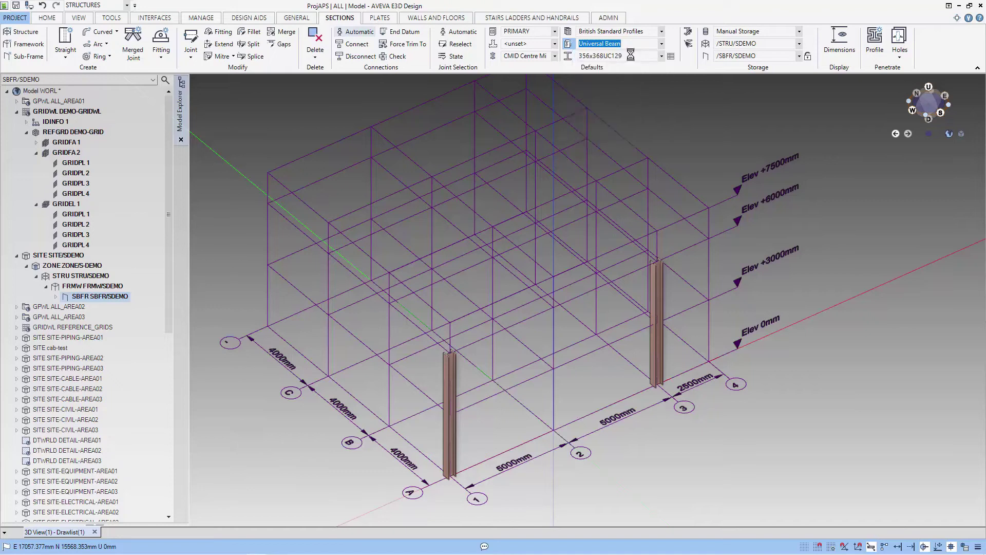
click(662, 56)
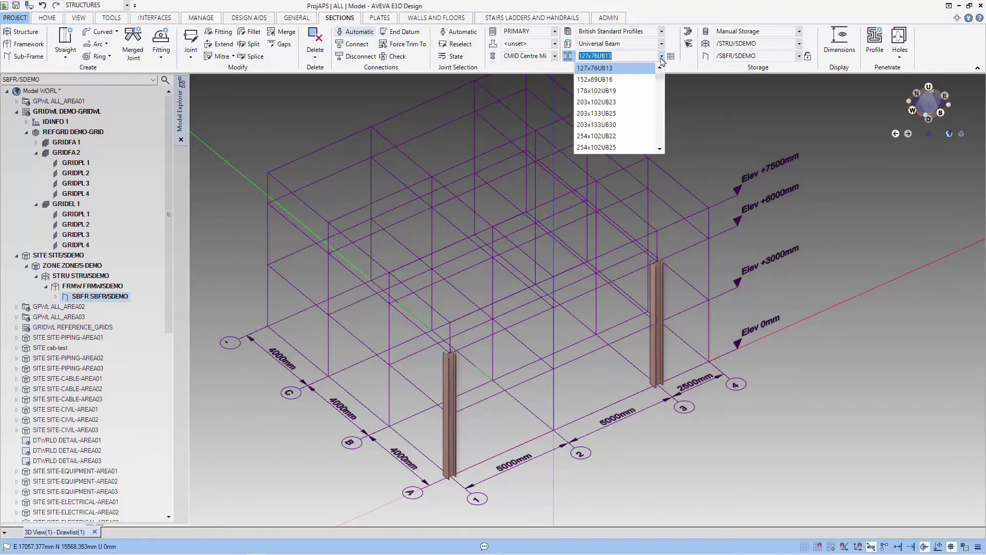
scroll(624, 103, down, 5)
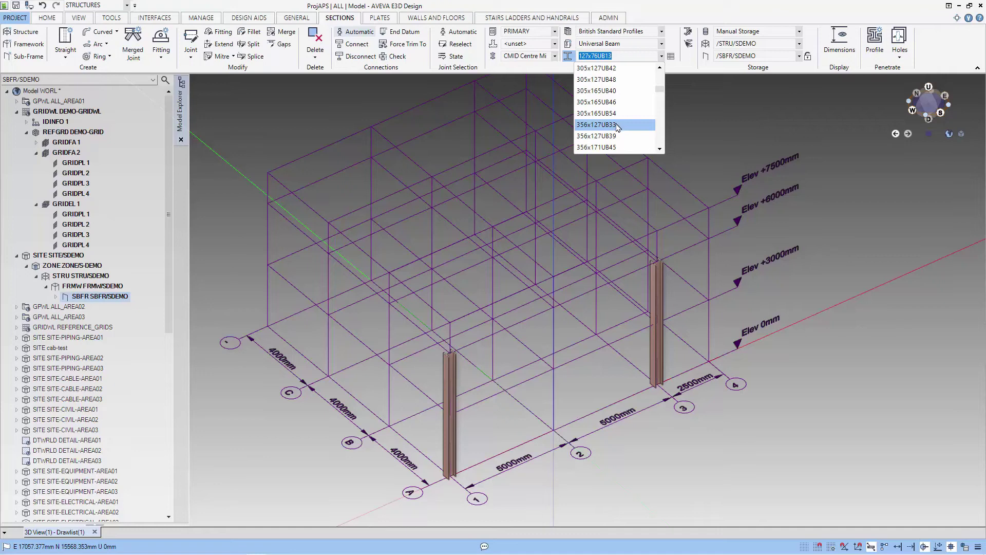
click(617, 124)
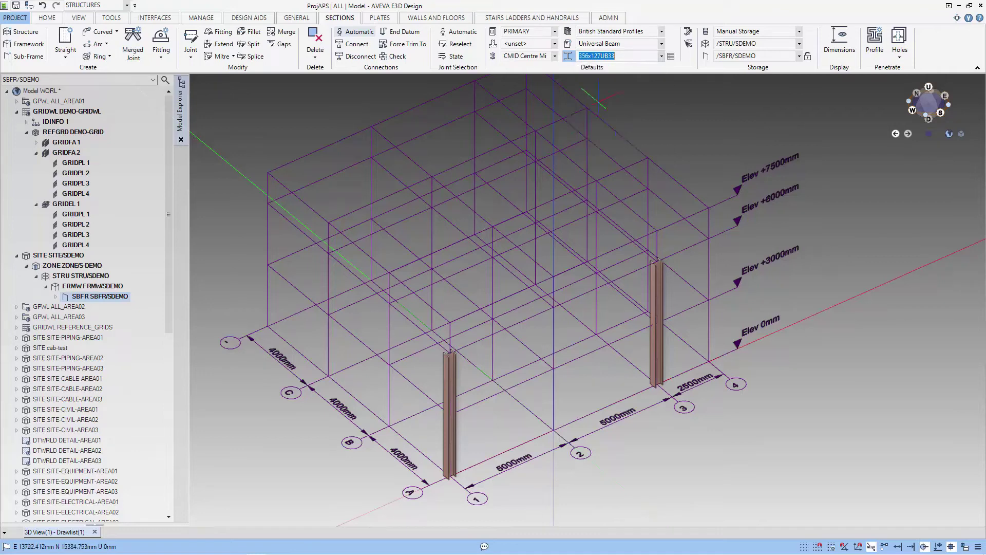
click(554, 56)
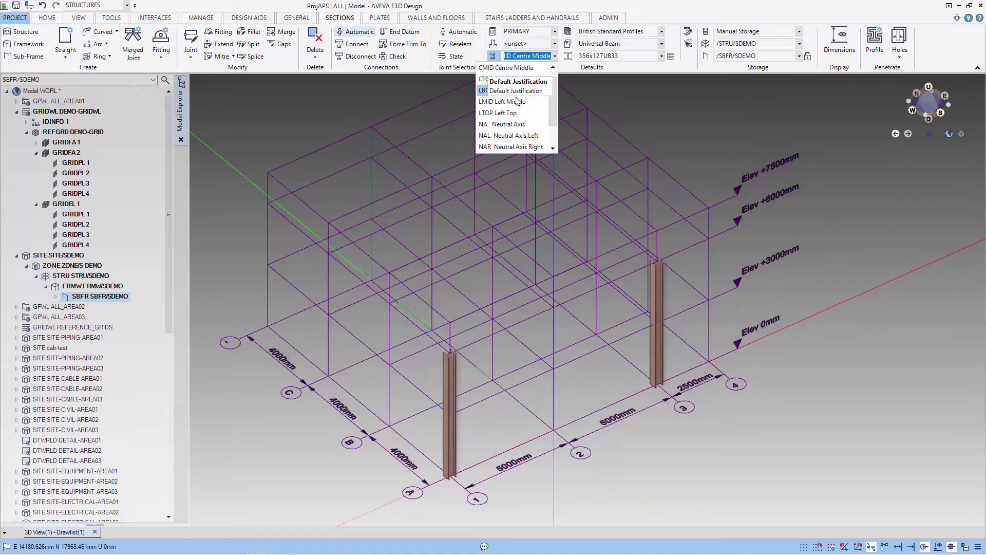
click(517, 79)
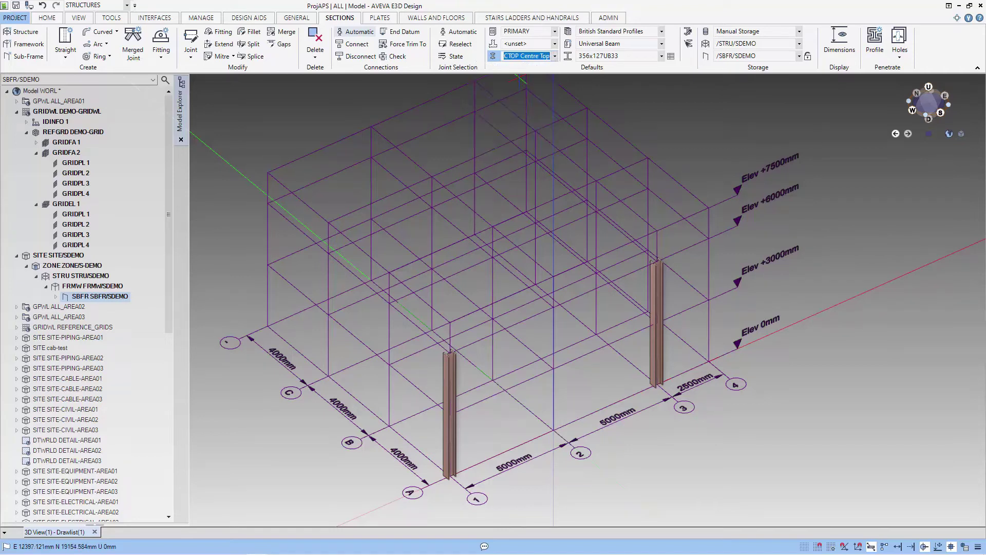
In Continuous mode, create a straight beam from the top inner flange of the A/1 column up to grid A/2 at elevation +7500 mm
click(69, 61)
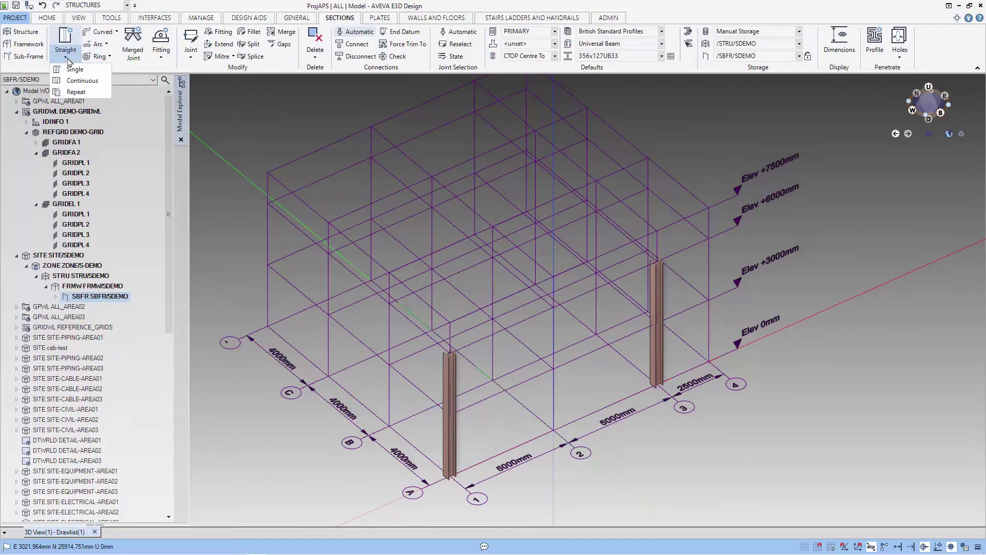
click(72, 91)
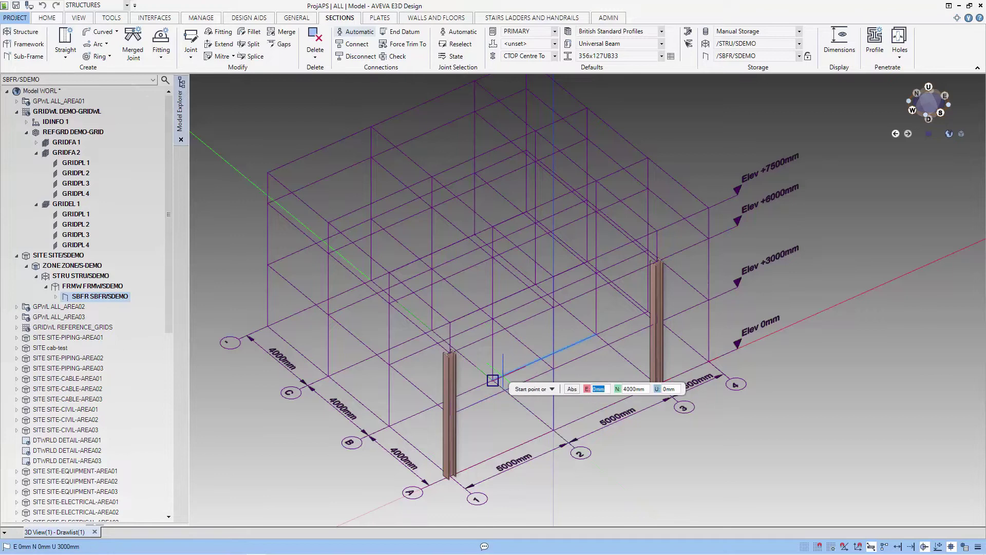
scroll(454, 349, up, 5)
scroll(456, 359, up, 1)
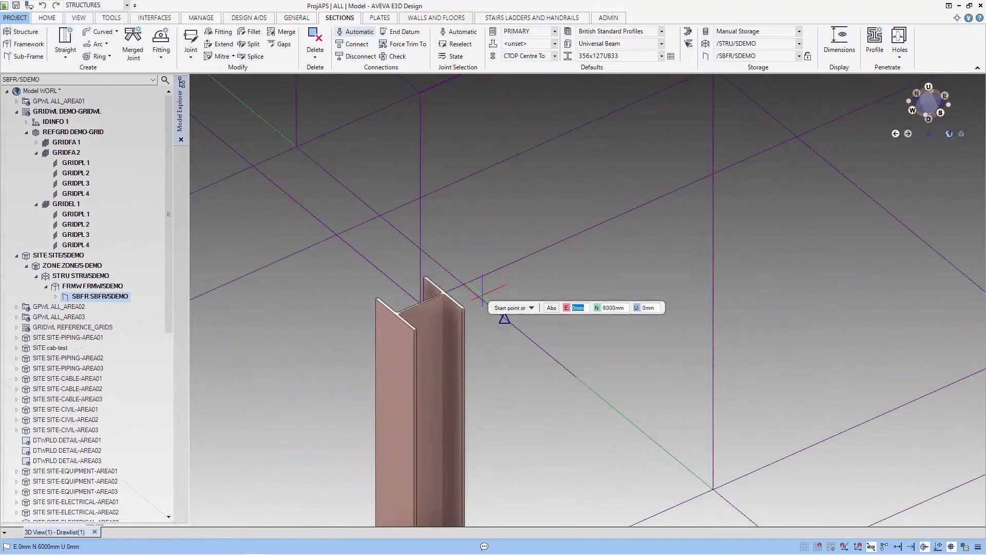
click(446, 291)
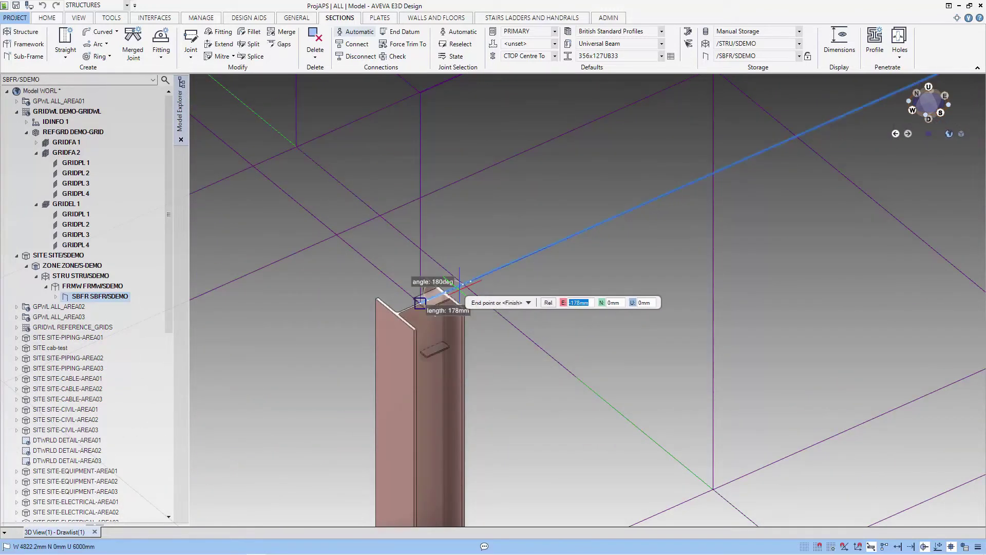
scroll(647, 236, down, 2)
scroll(649, 236, down, 3)
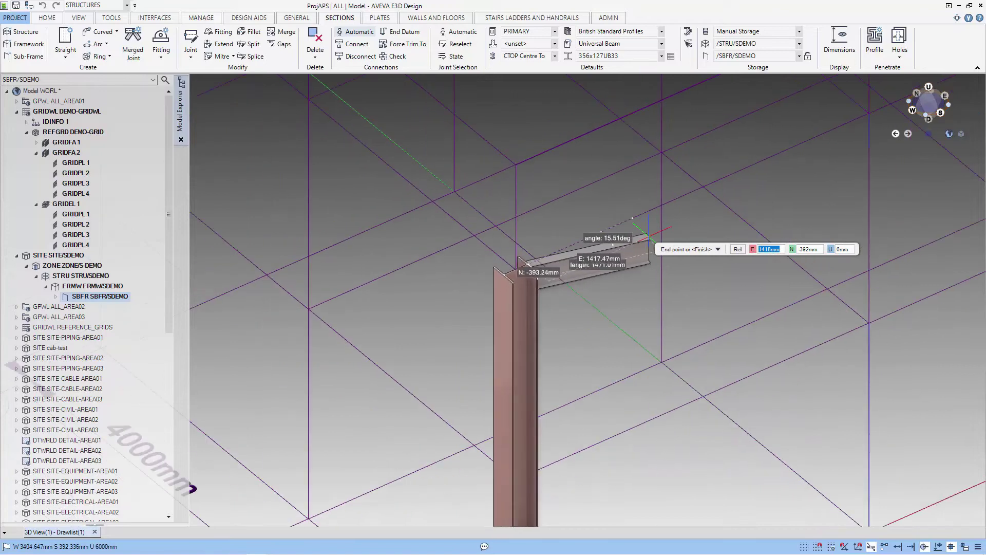
middle_drag(744, 202, 502, 353)
scroll(712, 219, down, 1)
scroll(501, 353, up, 1)
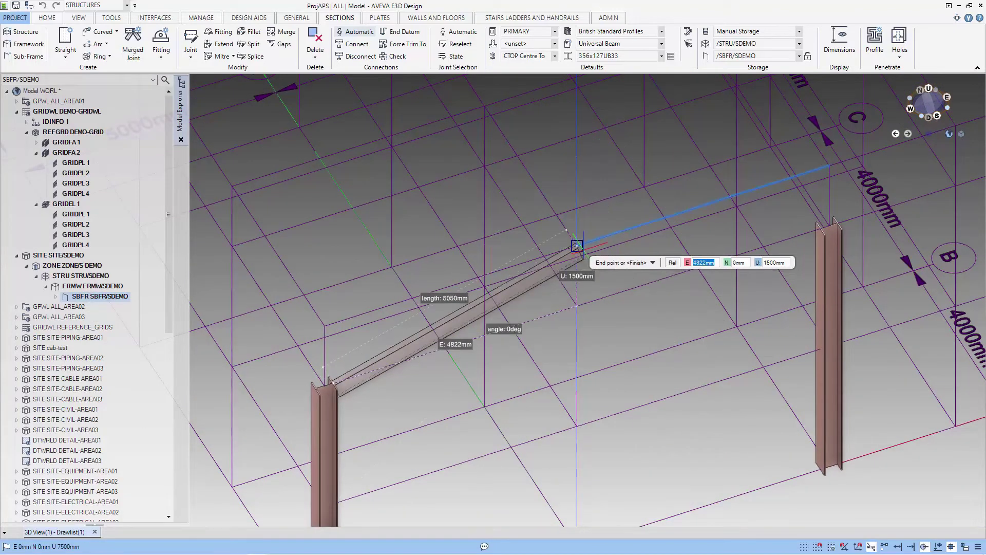
click(577, 246)
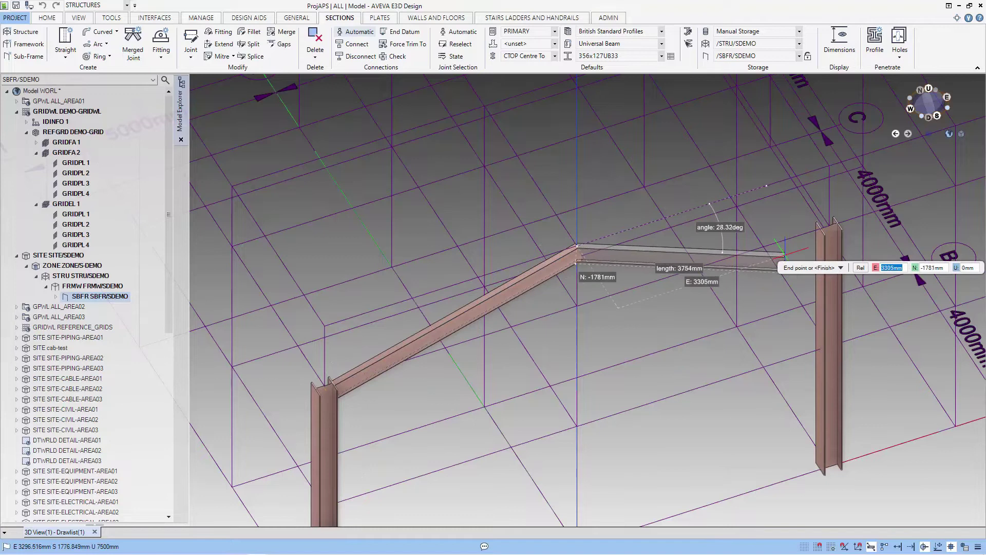
Continue with a second sloping beam from the A/2 apex down to the top inner flange of the A/3 column at +6000 mm
scroll(822, 236, up, 5)
scroll(827, 239, up, 1)
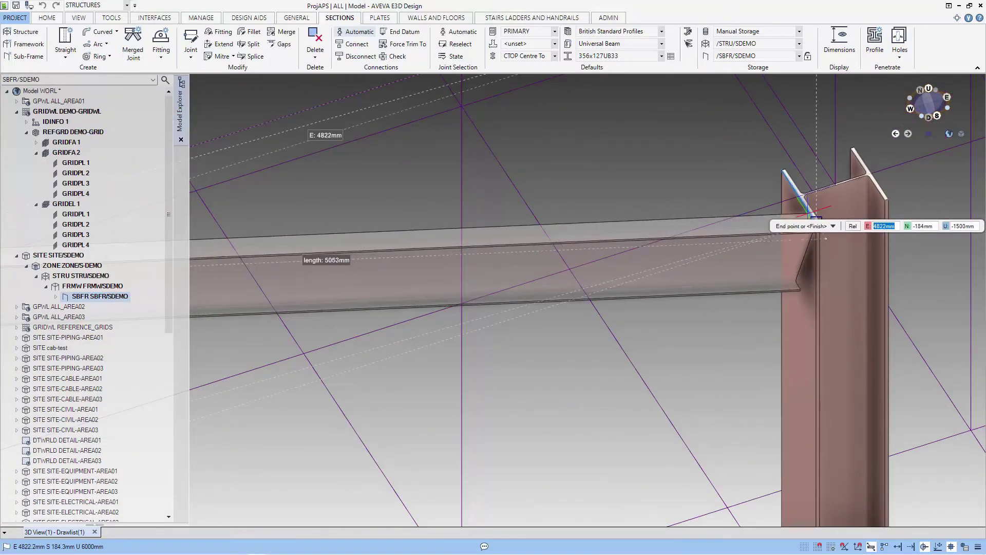
scroll(836, 185, down, 2)
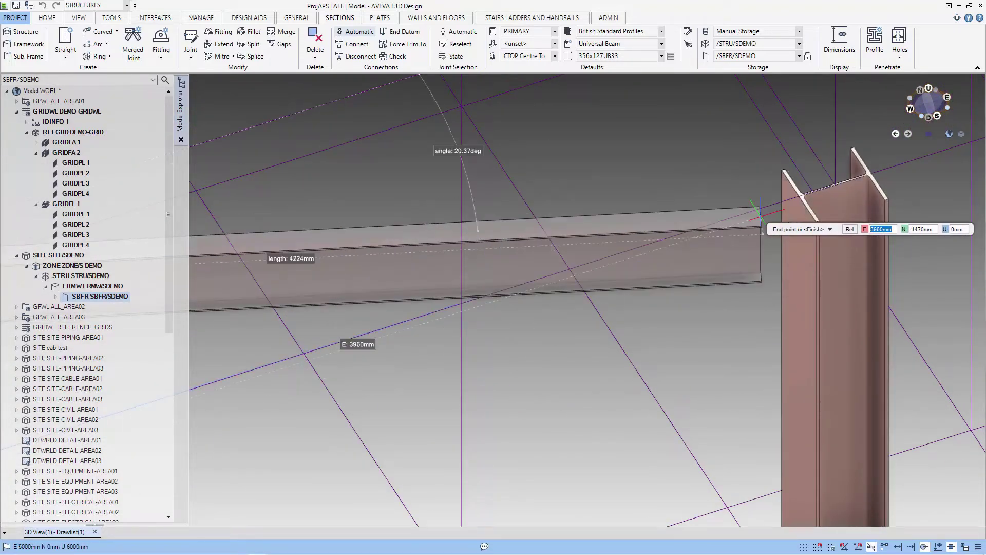
scroll(835, 184, up, 2)
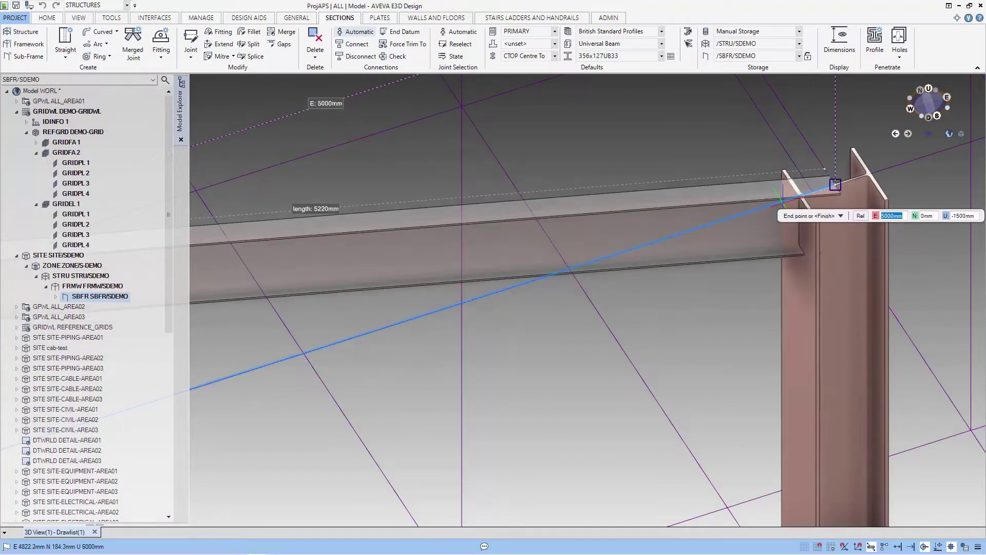
click(799, 197)
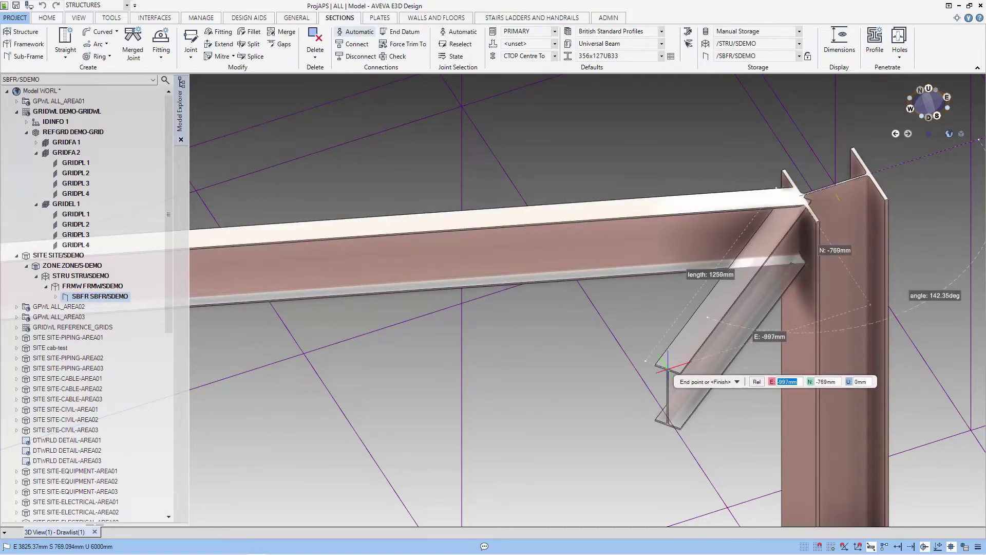
key(Escape)
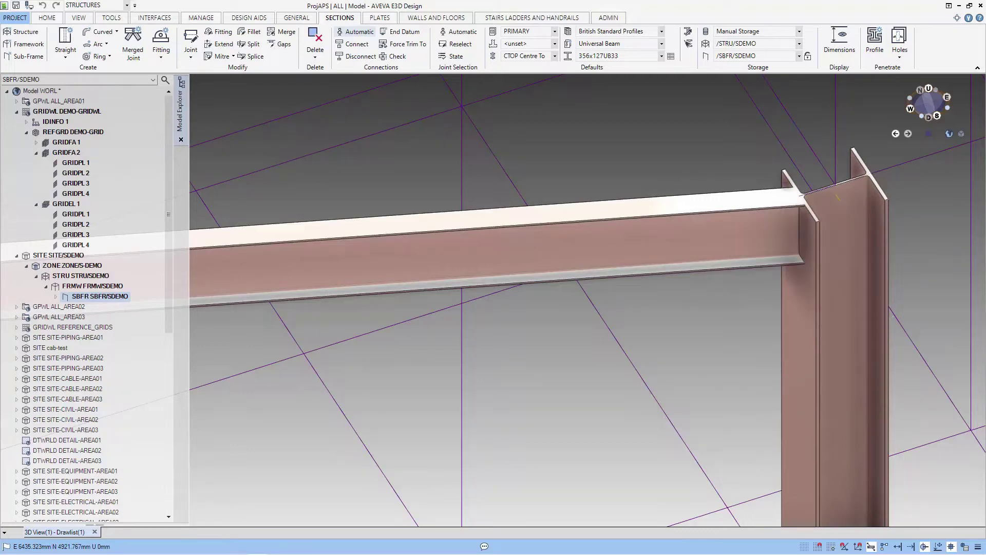
Try to extend the lower end of the sloping beam at the A/1 column by 1200 mm
scroll(577, 357, down, 2)
scroll(580, 362, down, 2)
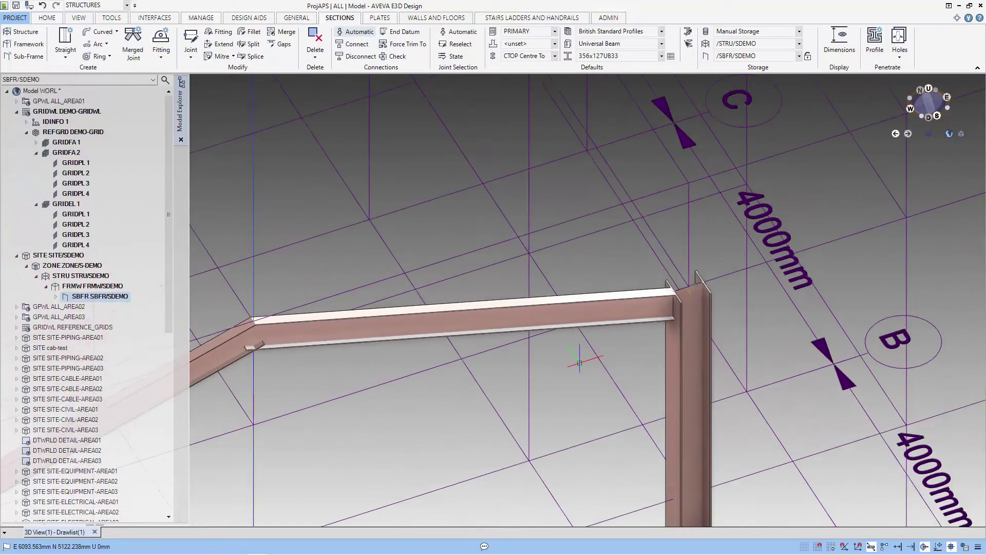
middle_drag(451, 385, 470, 370)
scroll(546, 346, down, 3)
scroll(247, 474, up, 3)
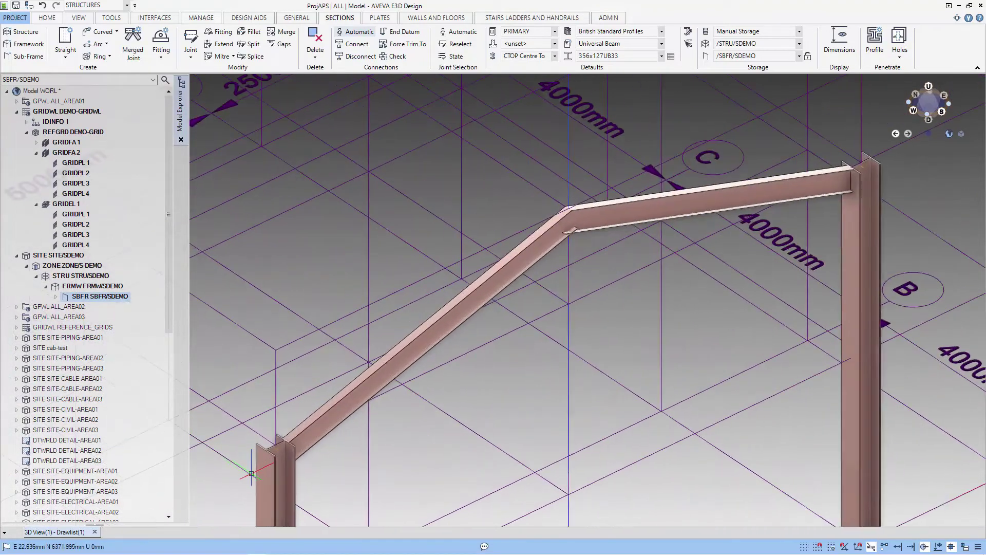
middle_click(275, 464)
scroll(589, 309, up, 2)
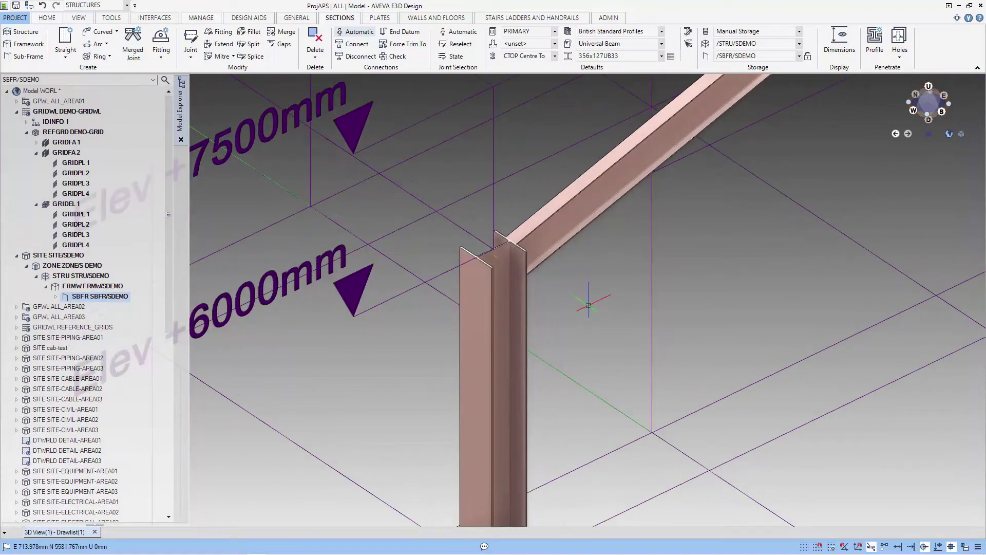
click(569, 235)
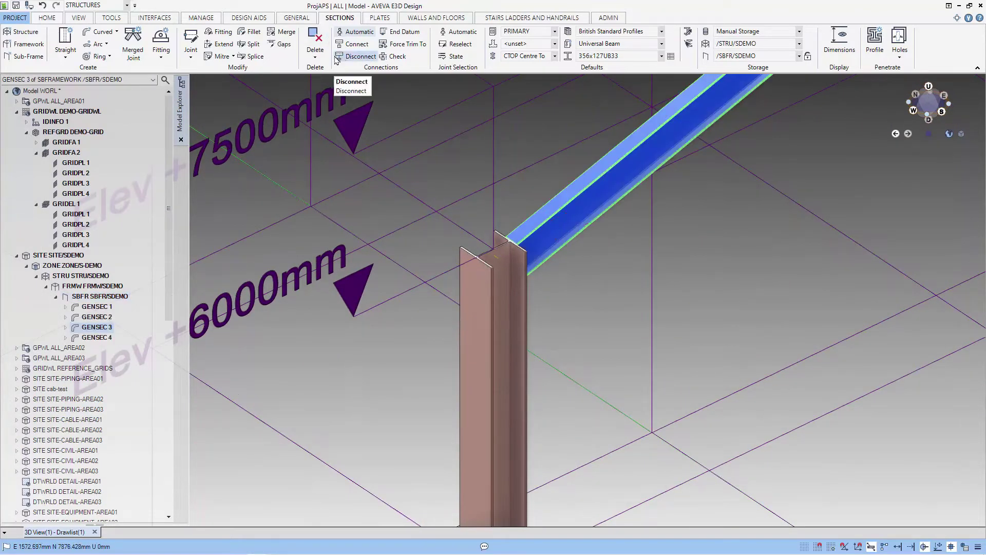
click(224, 44)
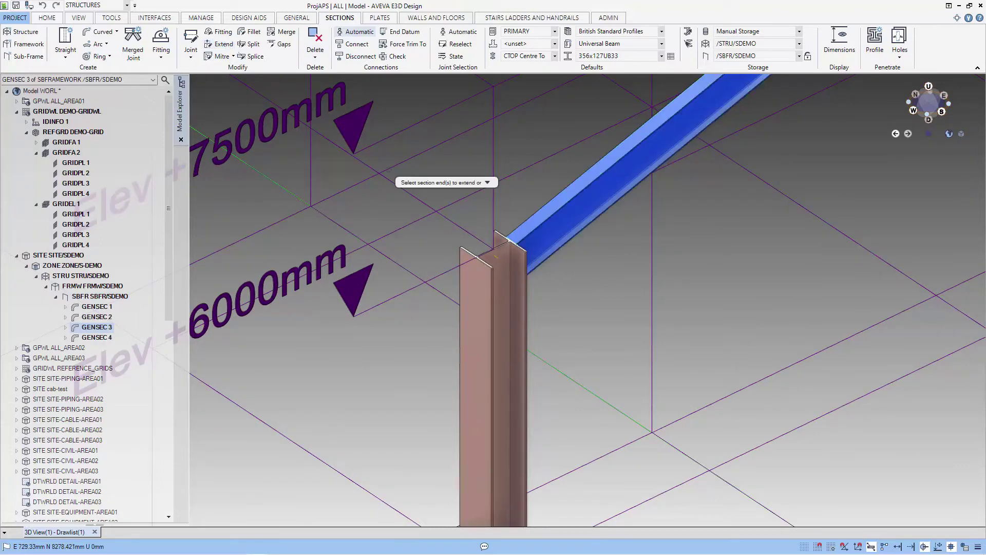
click(511, 240)
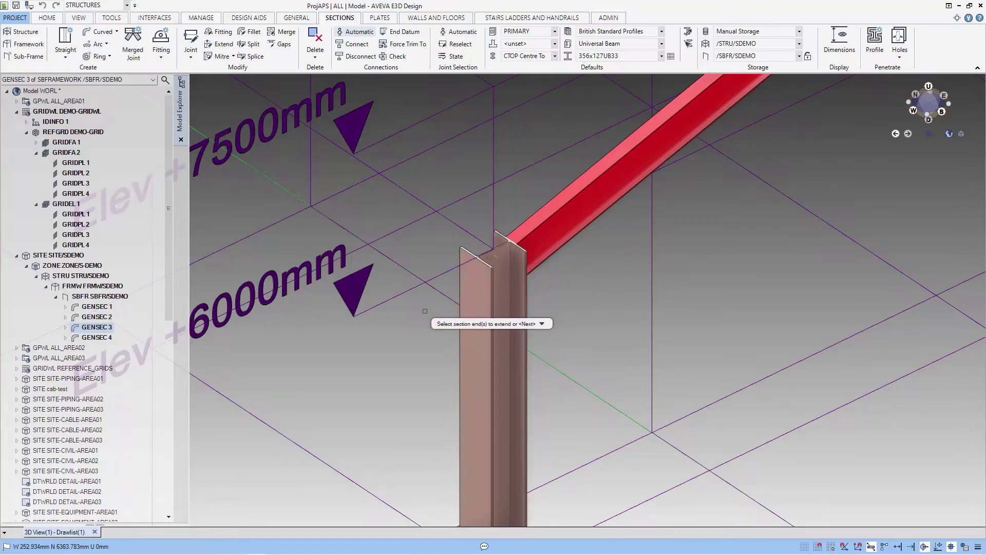
key(Return)
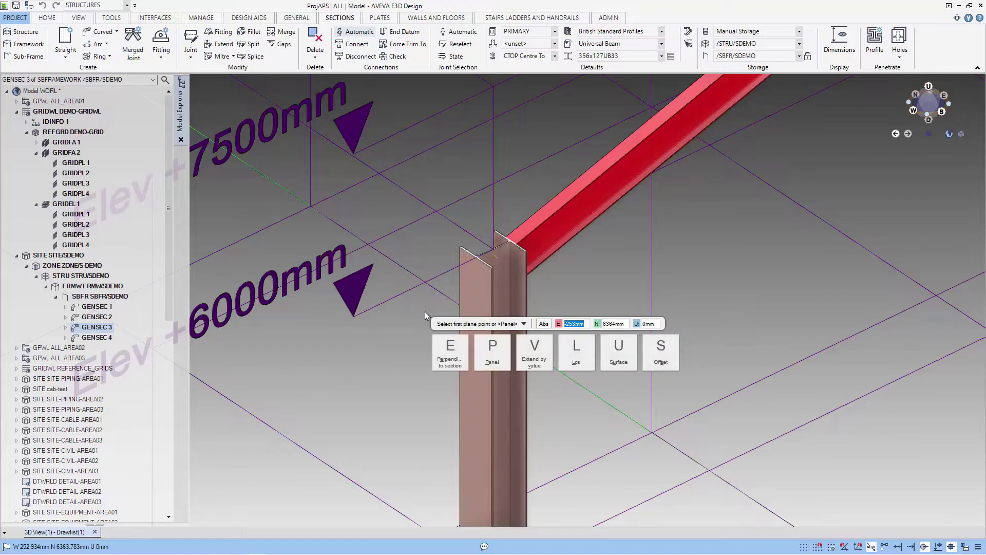
key(e)
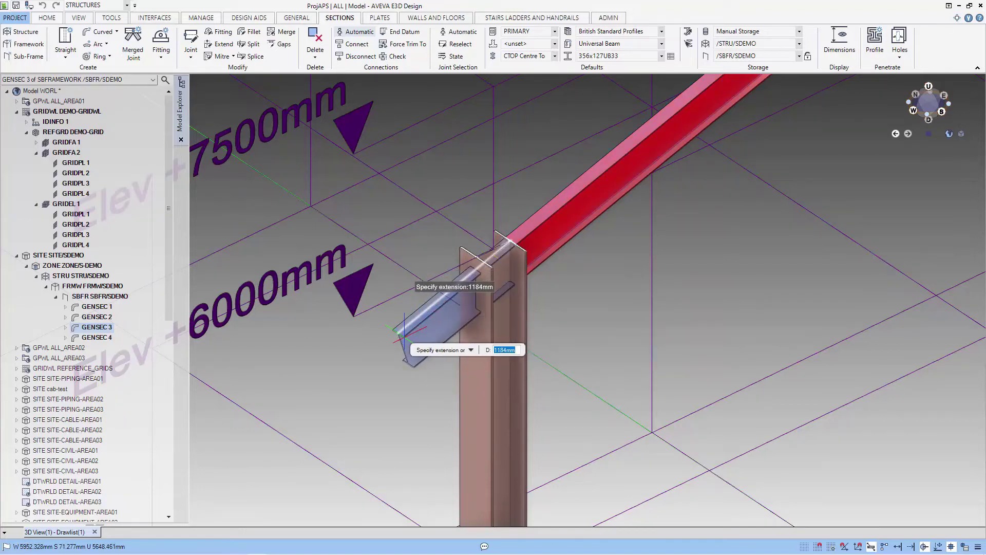
text(1200)
key(Return)
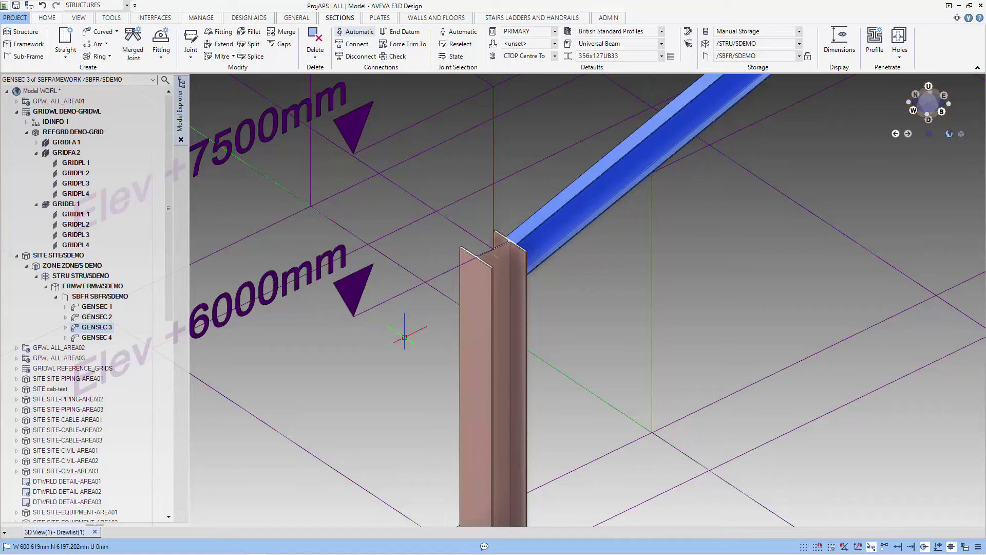
Delete the joint datum JLDATU 1 from the A/1 column, GENSEC 1, to remove its connection with the sloping beam
click(366, 45)
scroll(507, 271, up, 4)
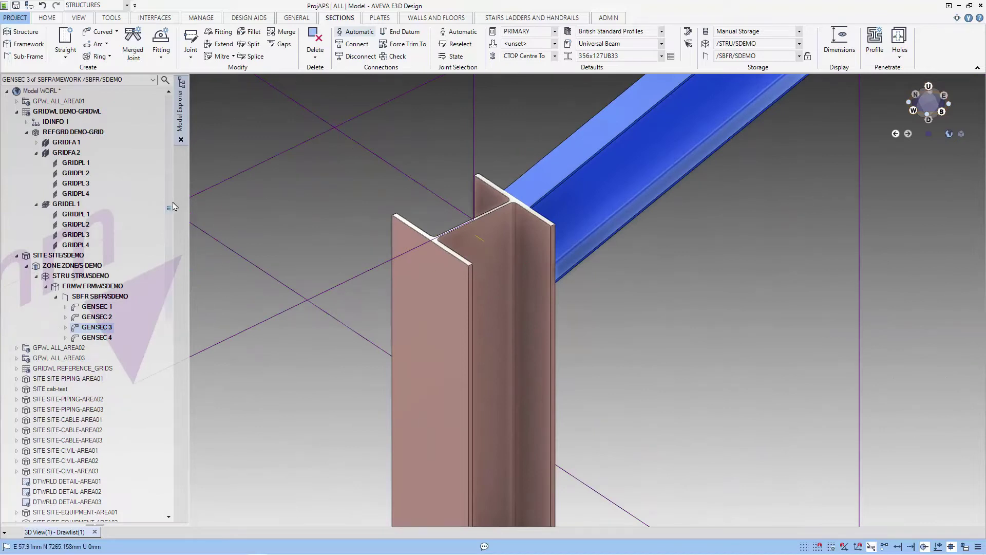
click(458, 266)
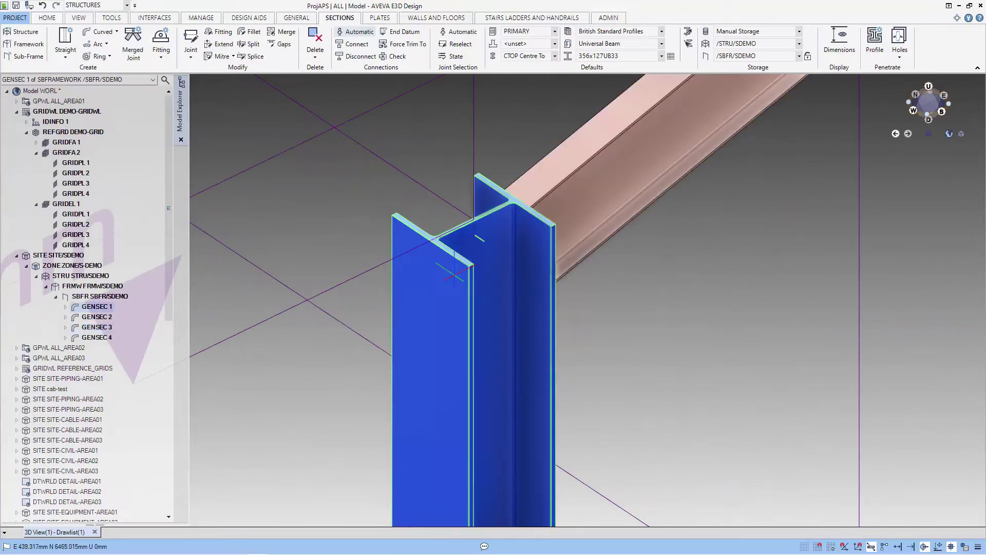
double_click(114, 307)
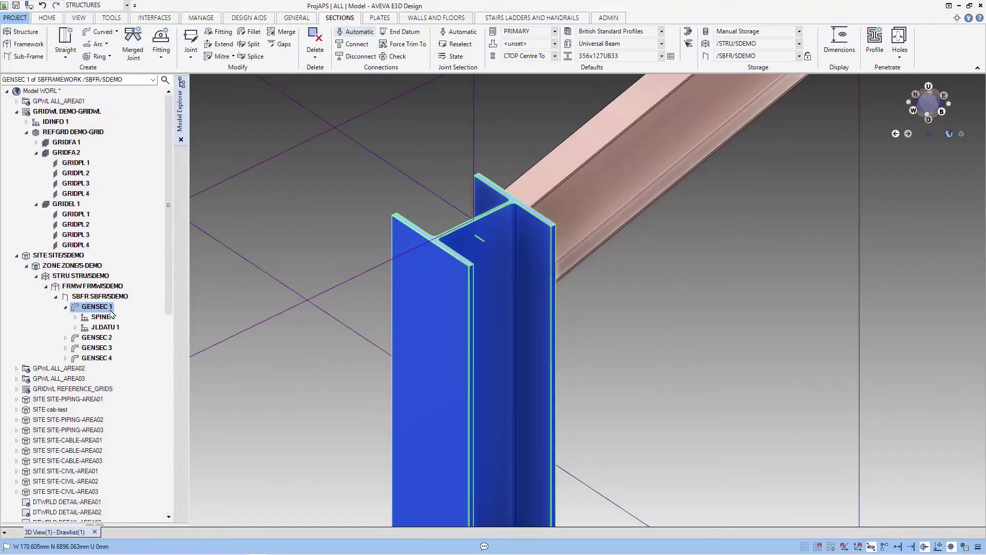
click(111, 328)
right_click(111, 329)
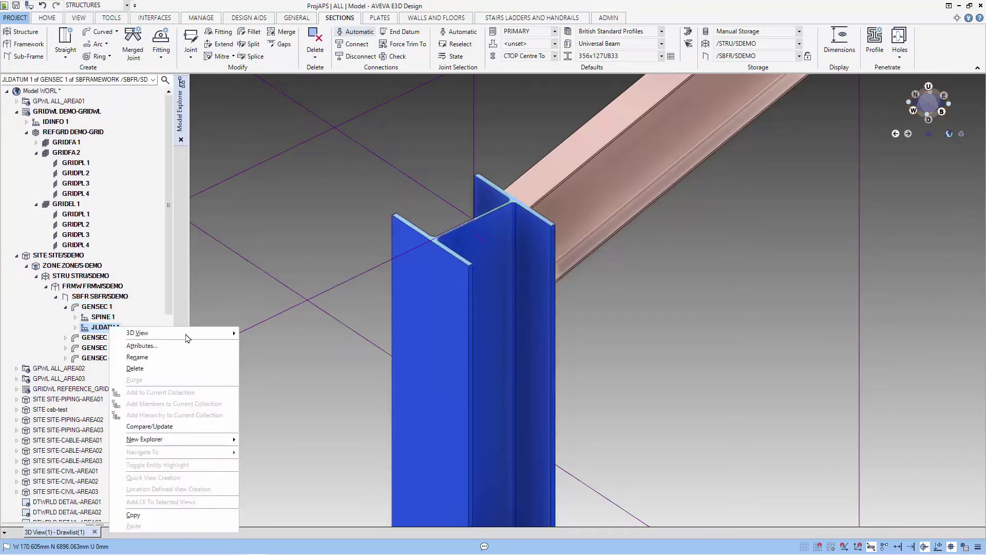
click(166, 368)
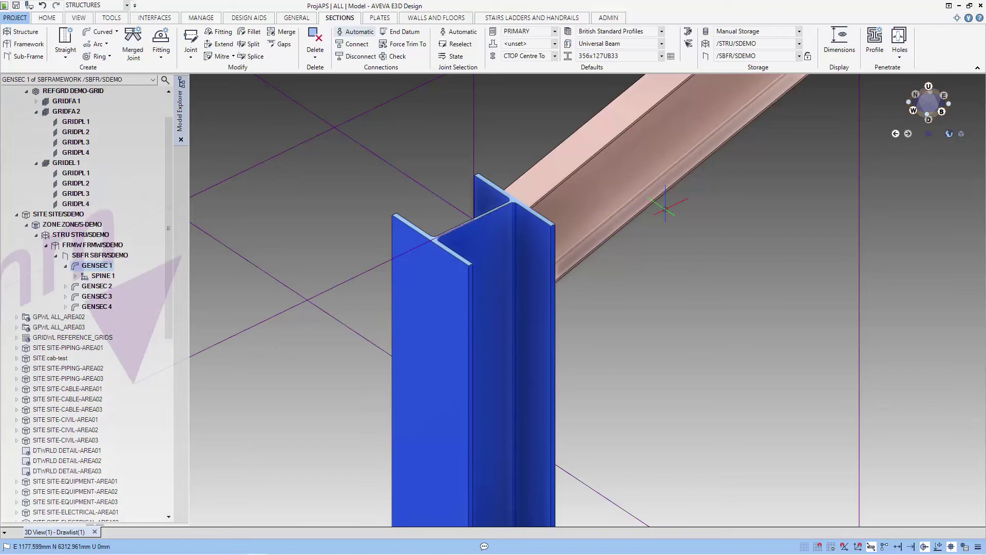
Extend the lower end of the sloping beam at the A/1 column by 1200 mm, through and beyond the column
scroll(665, 208, down, 5)
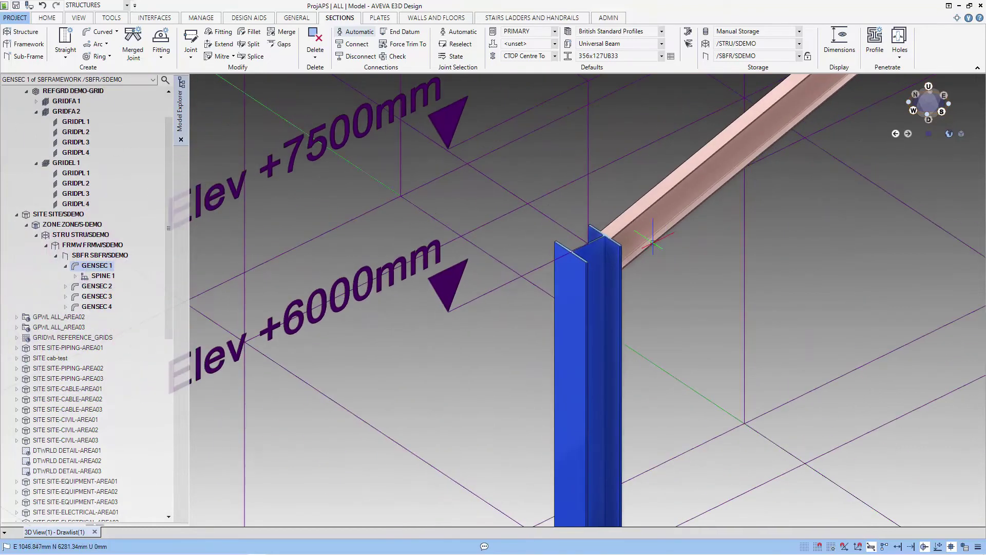
click(652, 242)
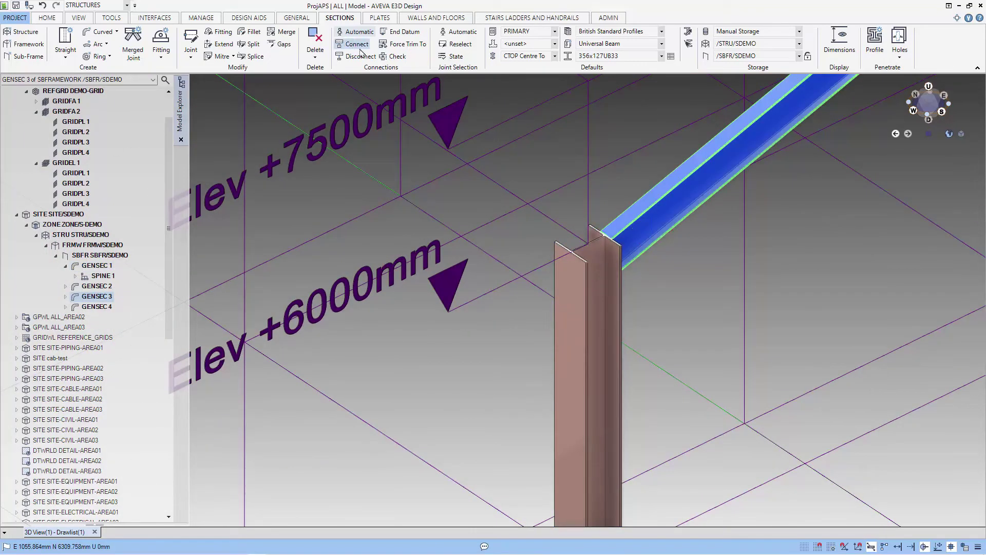
click(218, 45)
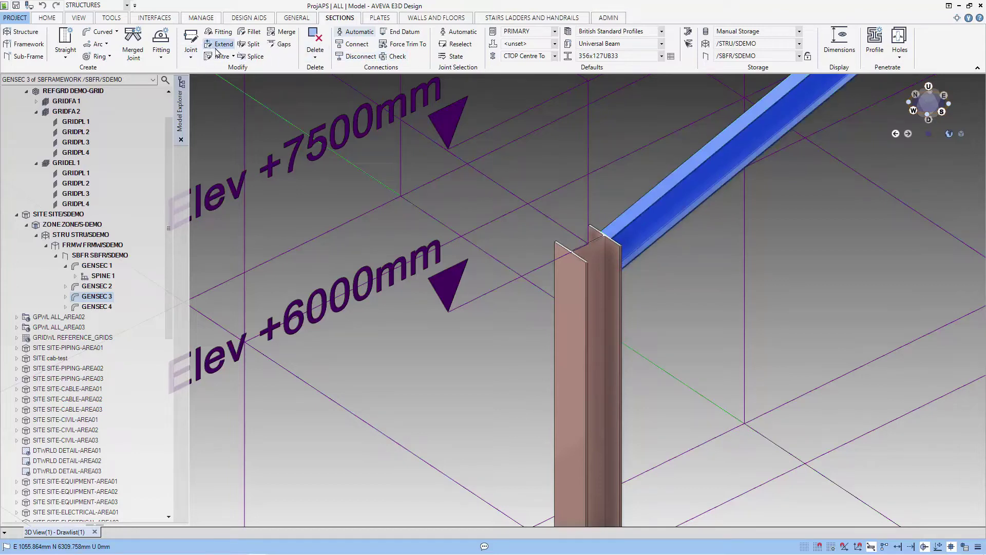
click(620, 225)
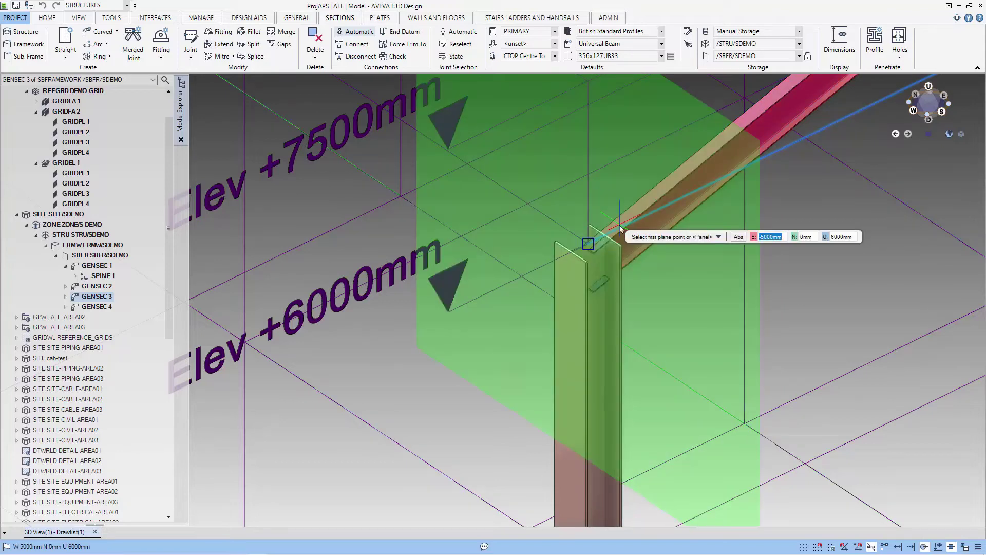
key(Down)
key(v)
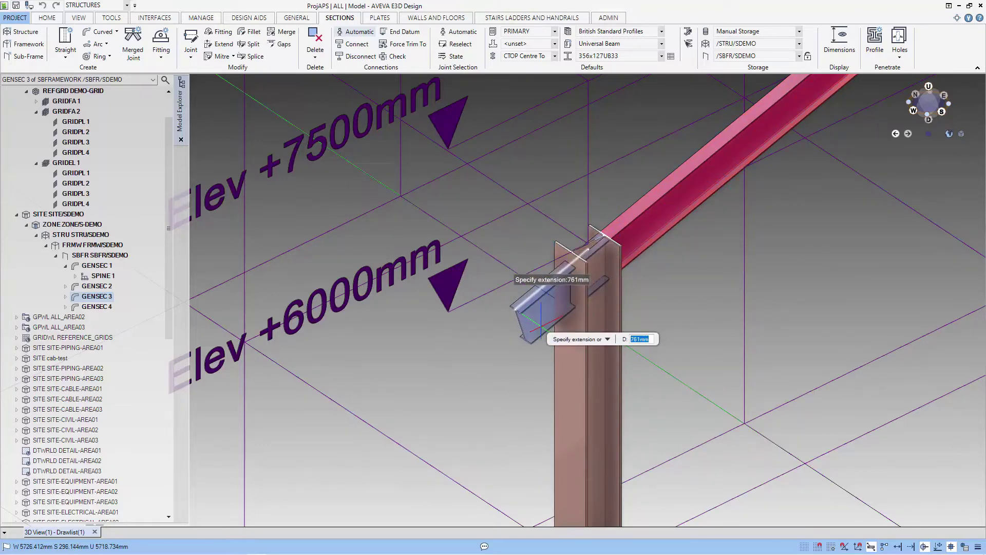
text(1200)
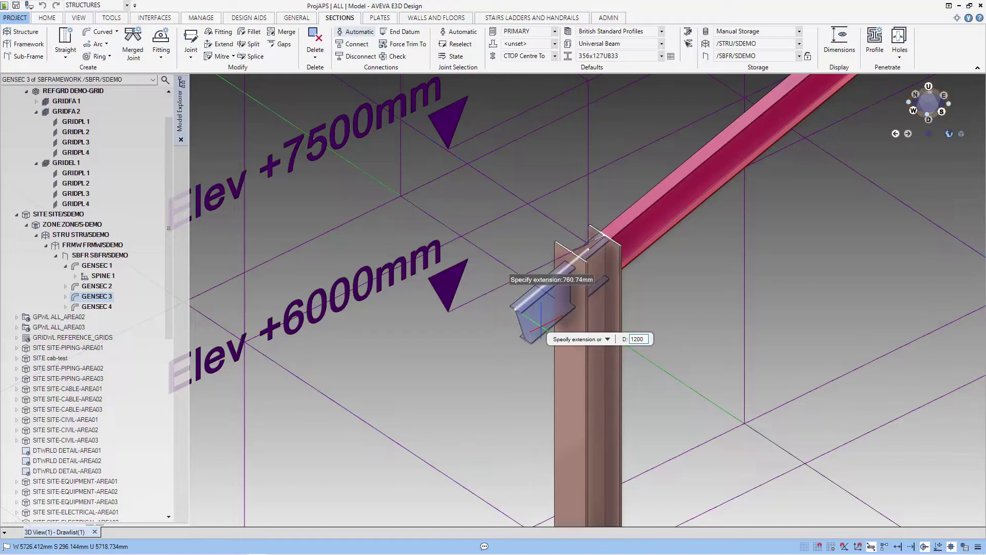
key(Return)
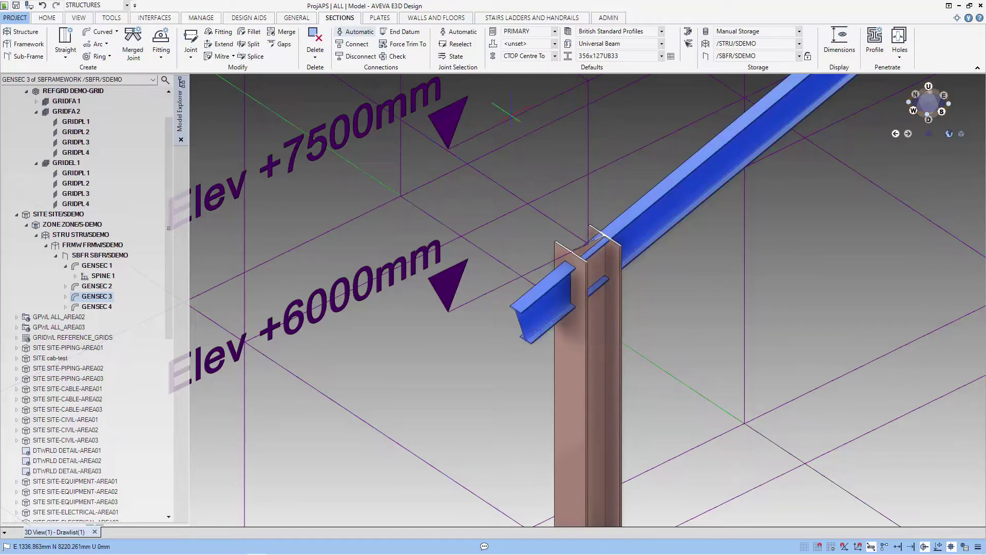
Split the extended sloping beam with the A/1 column as the splitting element, and check the two resulting pieces
click(577, 320)
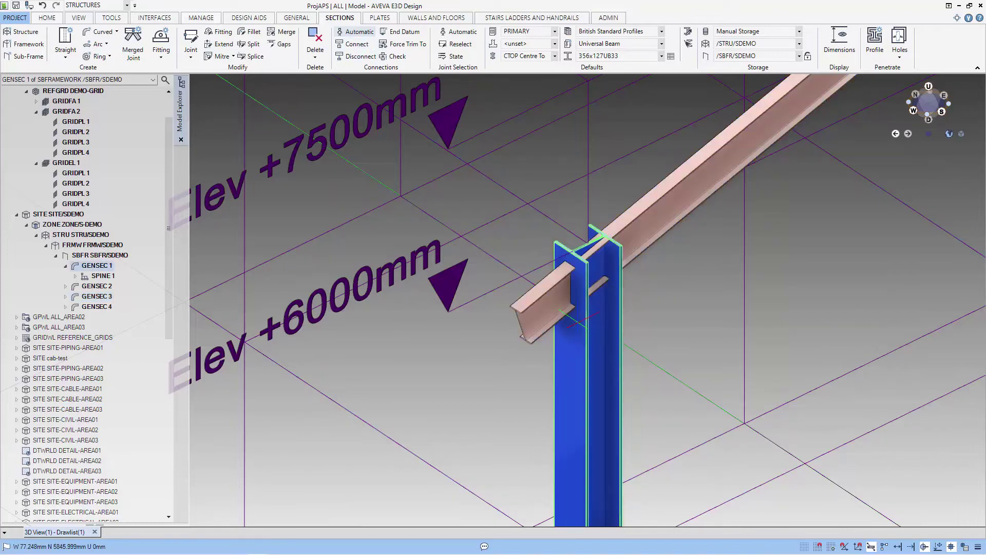
click(362, 45)
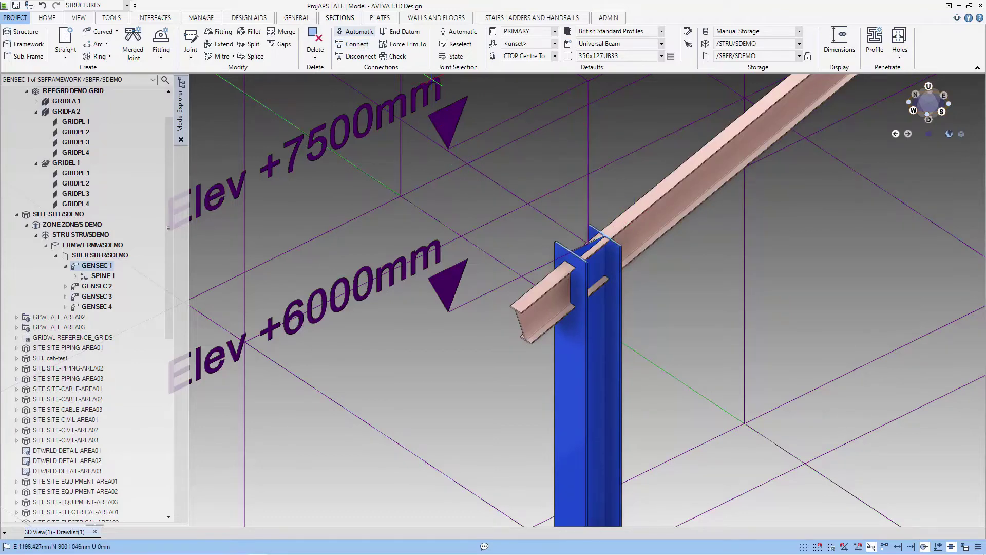
click(254, 46)
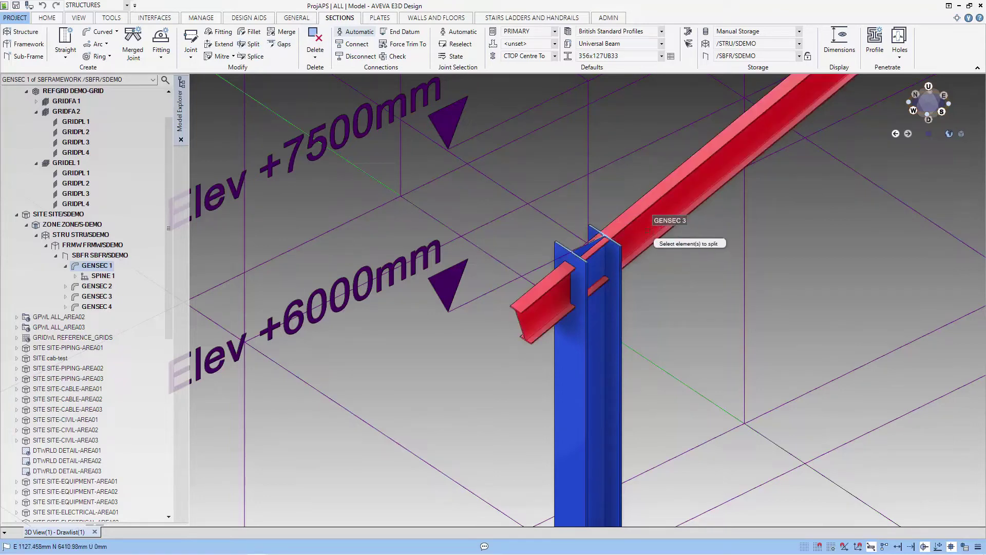
click(645, 229)
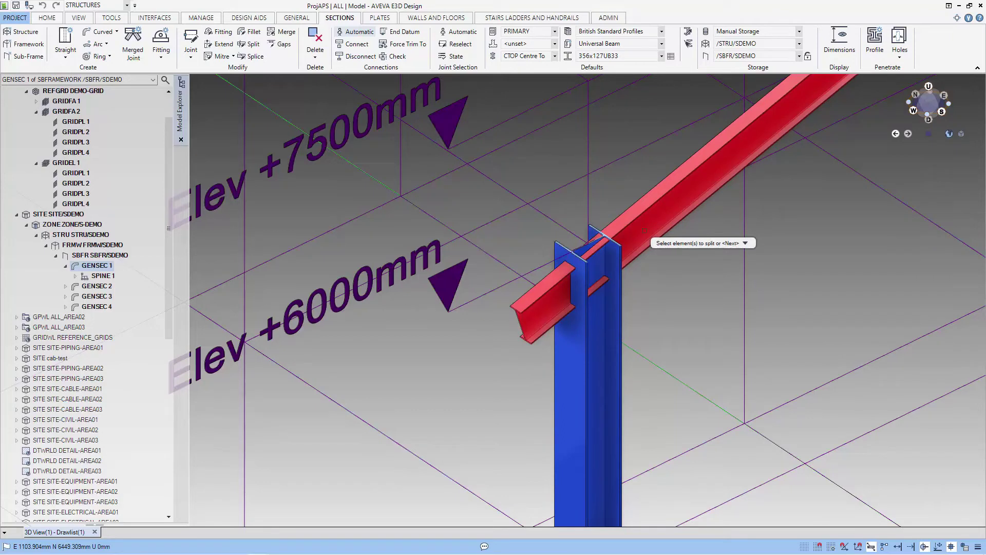
key(Return)
click(600, 297)
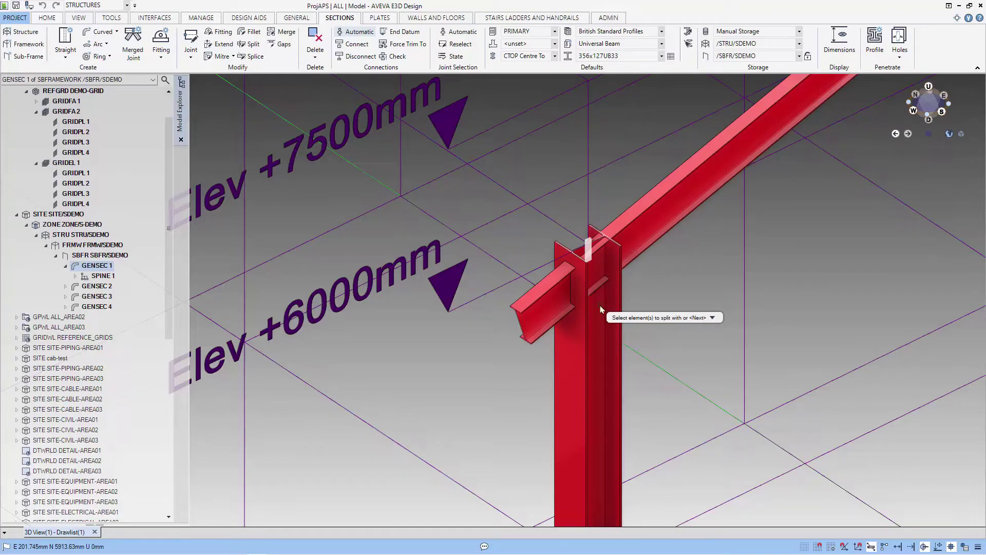
key(Return)
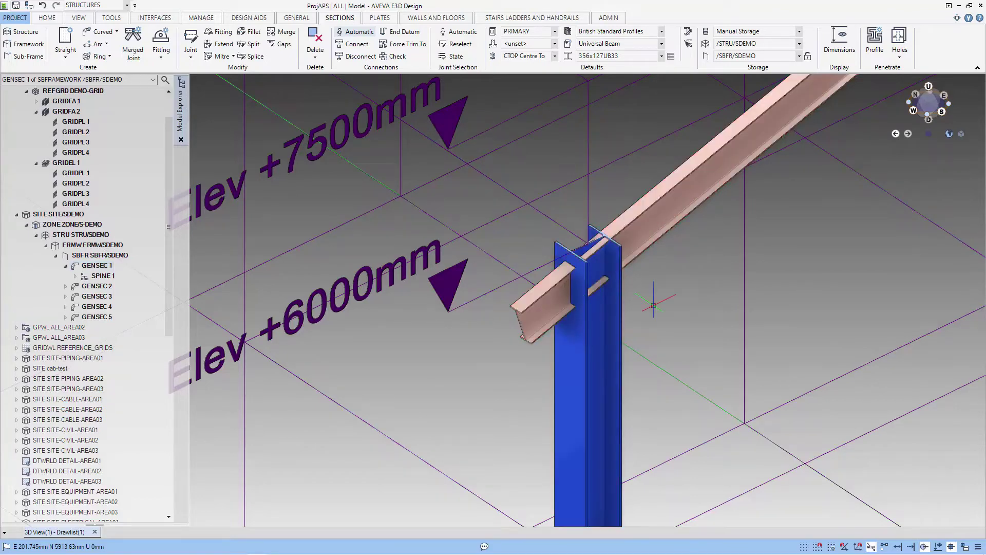
click(641, 242)
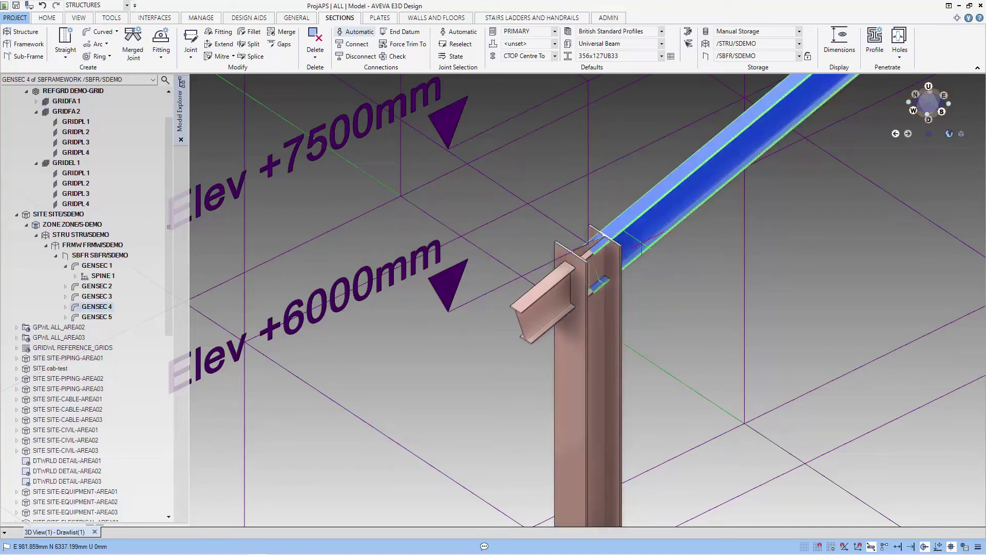
click(557, 301)
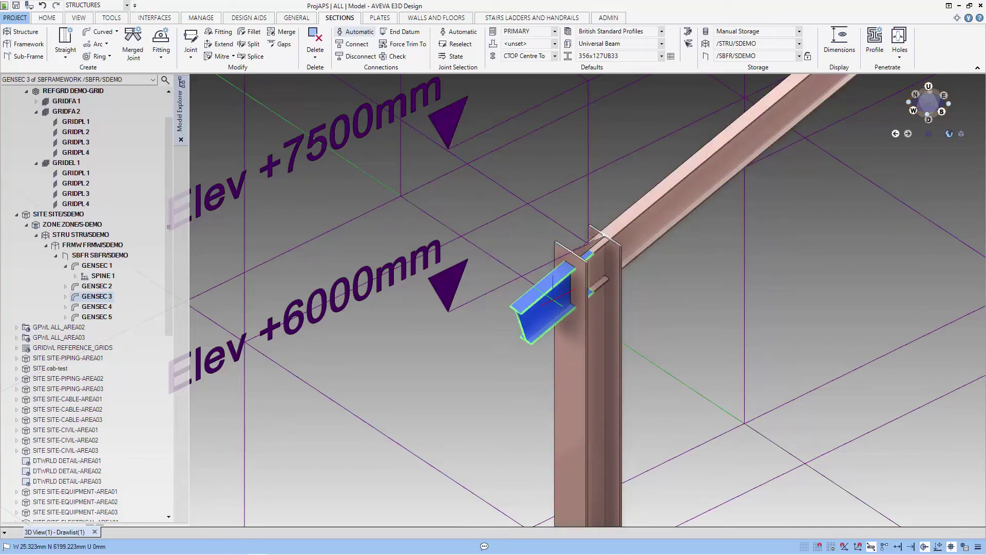
Connect the adjoining ends of both split beam pieces, the main beam and the outer stub, to the A/1 column
click(580, 351)
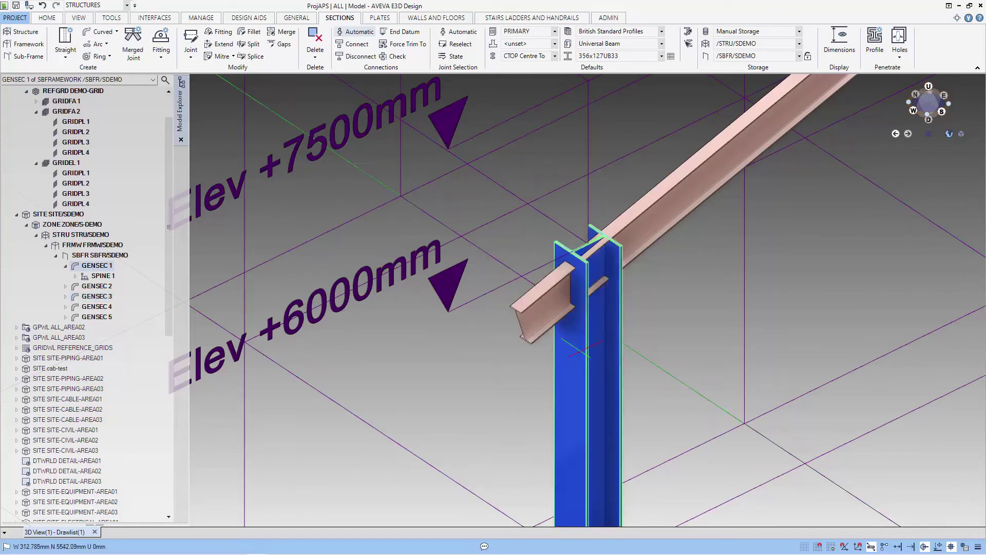
click(367, 47)
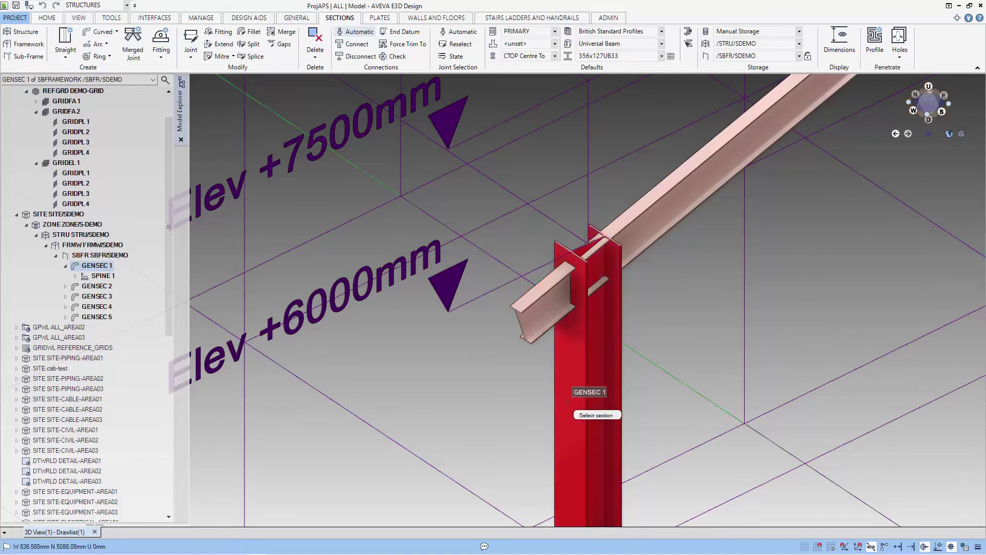
click(588, 363)
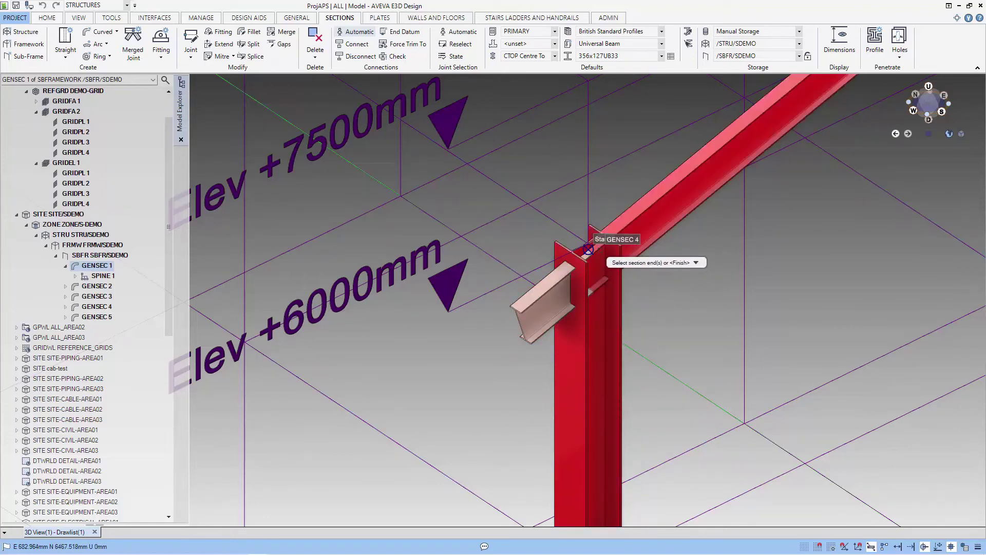
click(588, 249)
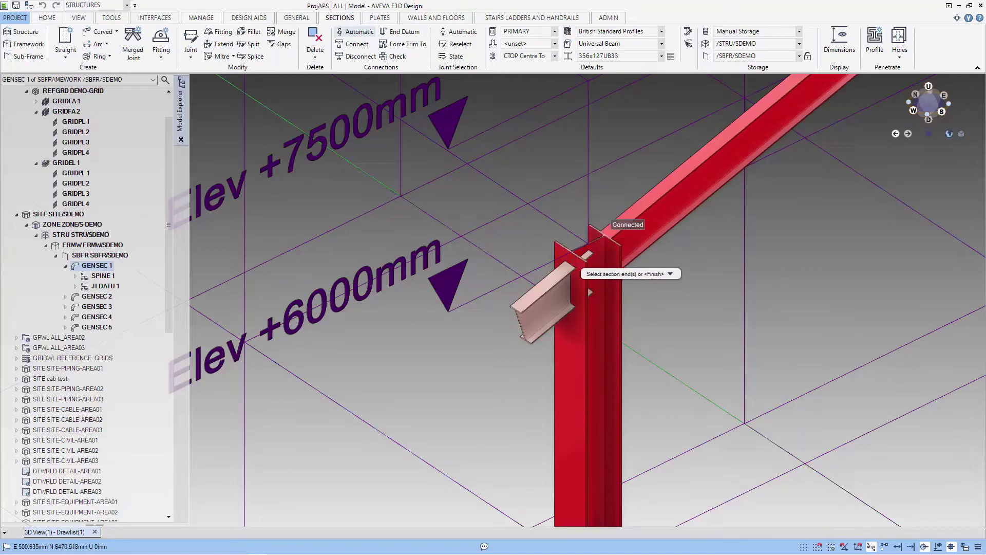
click(562, 266)
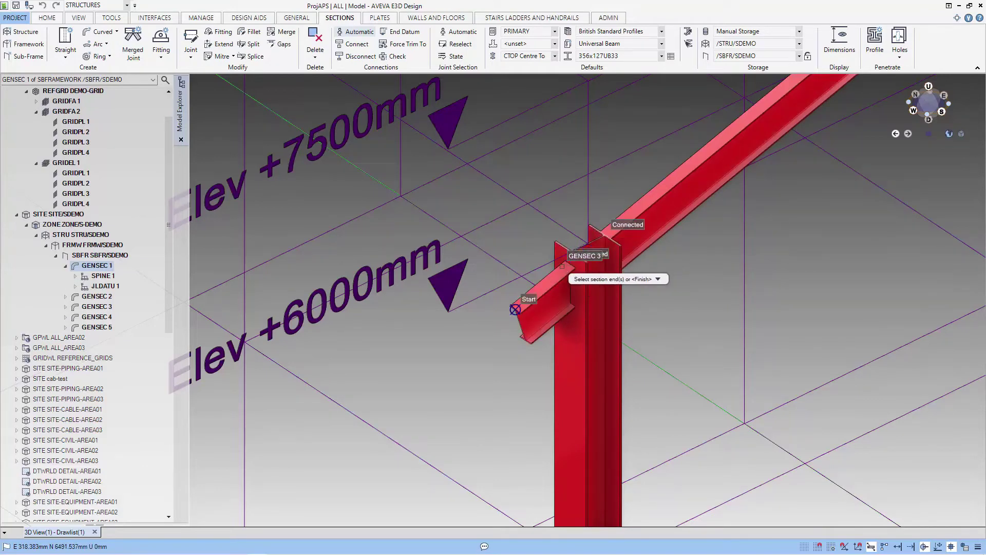
key(Escape)
Delete the joint datum JLDATU 1 from the A/3 column, GENSEC 2, to remove its connection with the second sloping beam
middle_drag(694, 270, 681, 268)
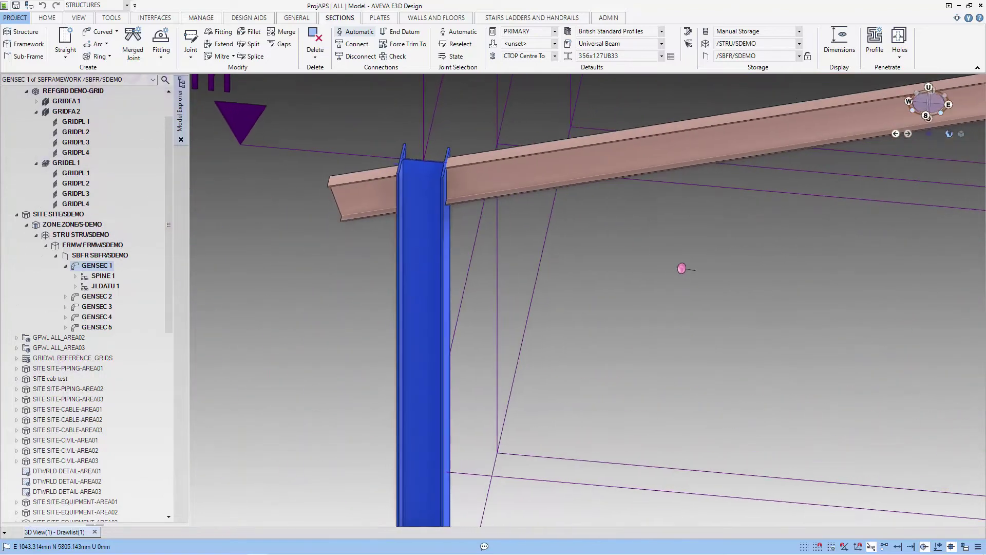
middle_drag(421, 184, 650, 195)
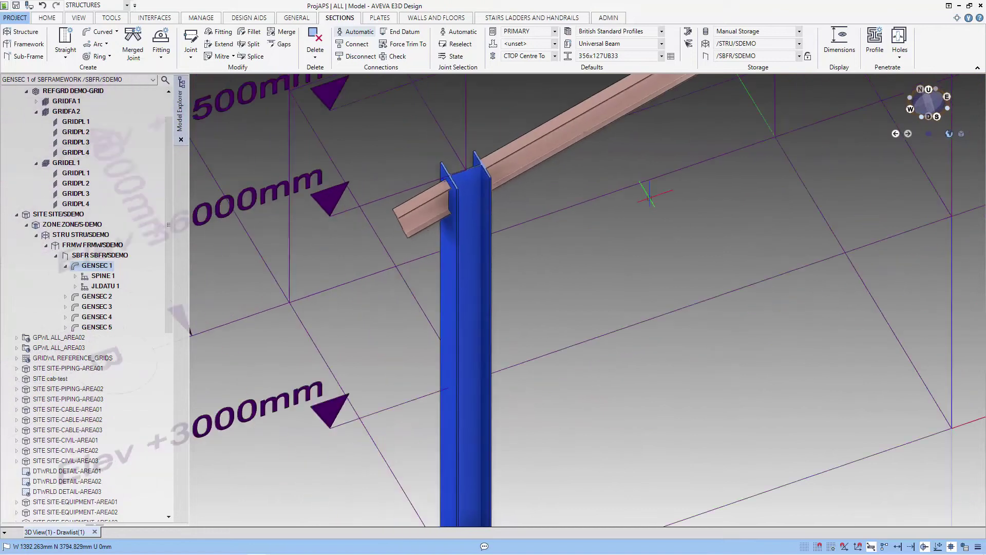
scroll(650, 195, down, 3)
scroll(650, 196, down, 5)
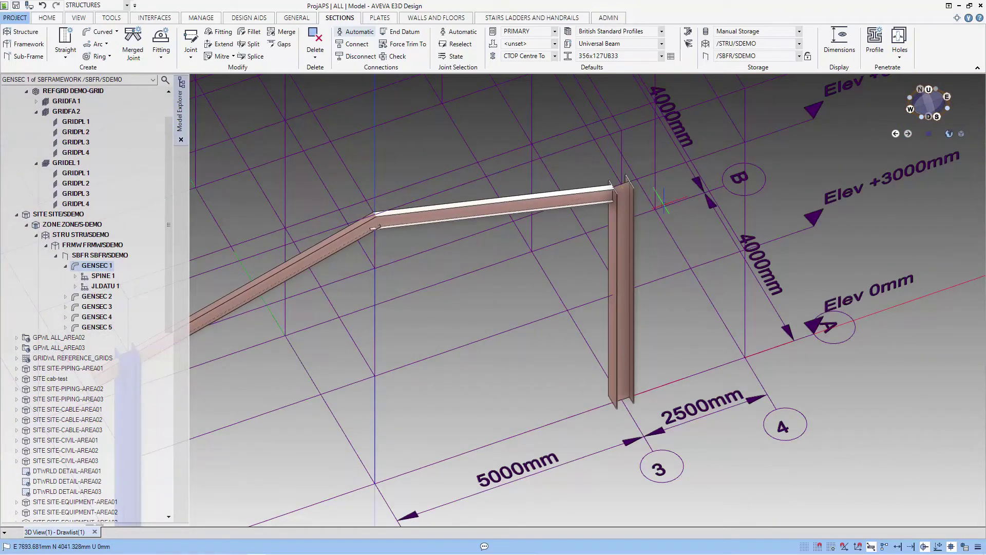
scroll(642, 201, up, 6)
middle_drag(639, 201, 486, 314)
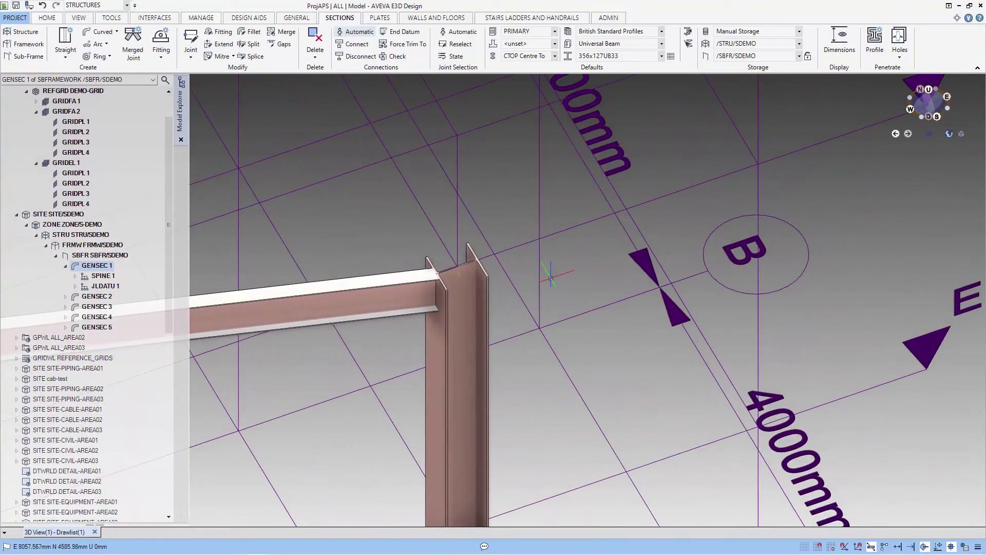
click(485, 315)
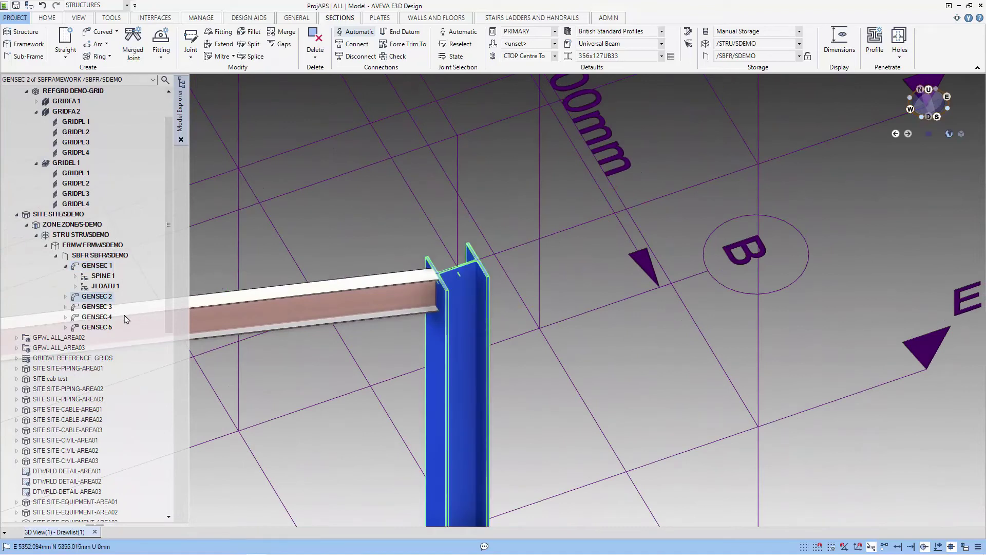
double_click(109, 299)
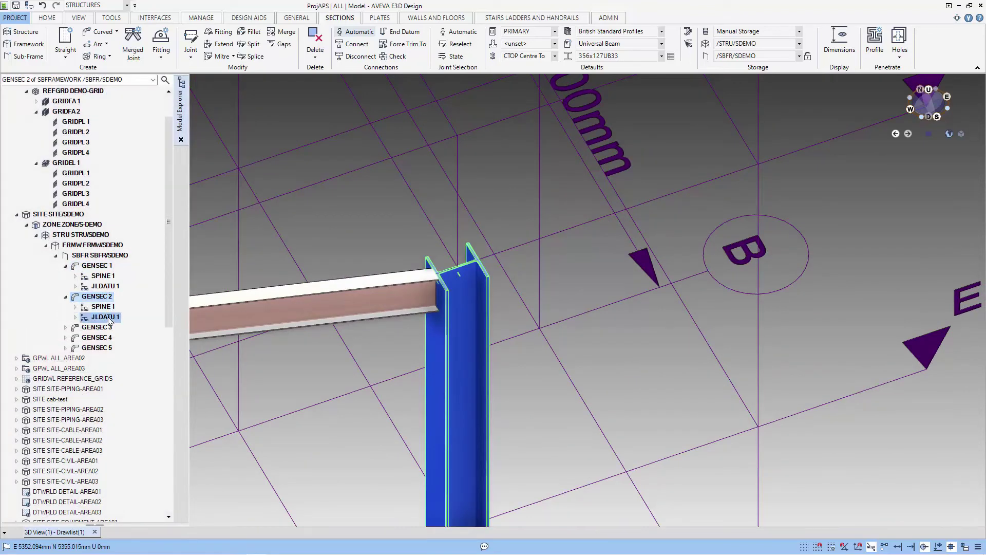
click(109, 318)
right_click(109, 318)
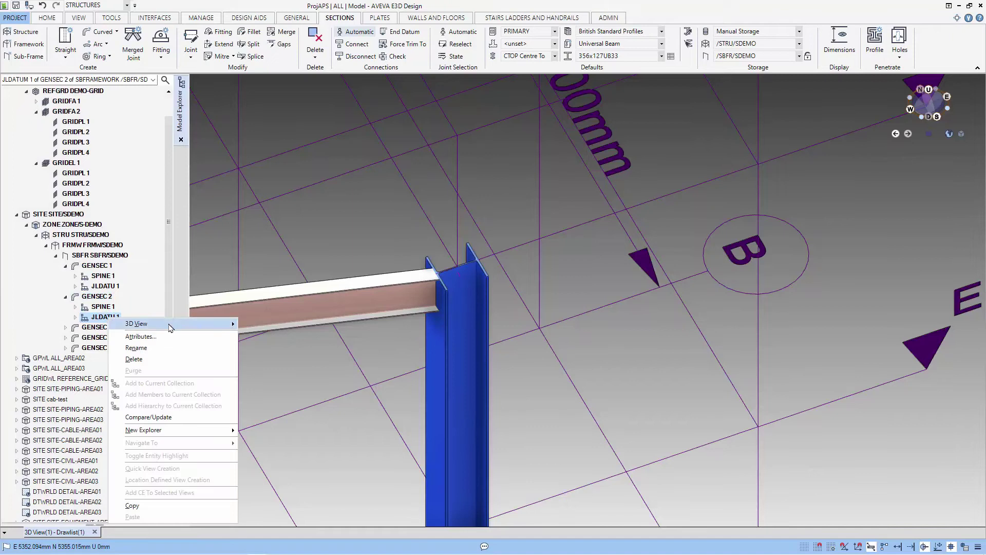
click(154, 358)
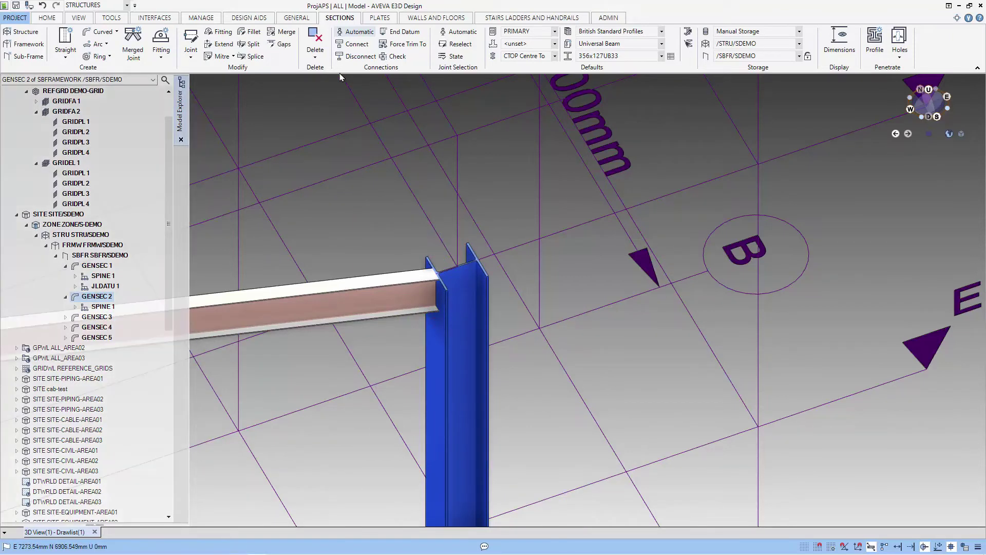
Extend the lower end of the second sloping beam at the A/3 column by 1200 mm, through and beyond the column
click(223, 46)
click(457, 268)
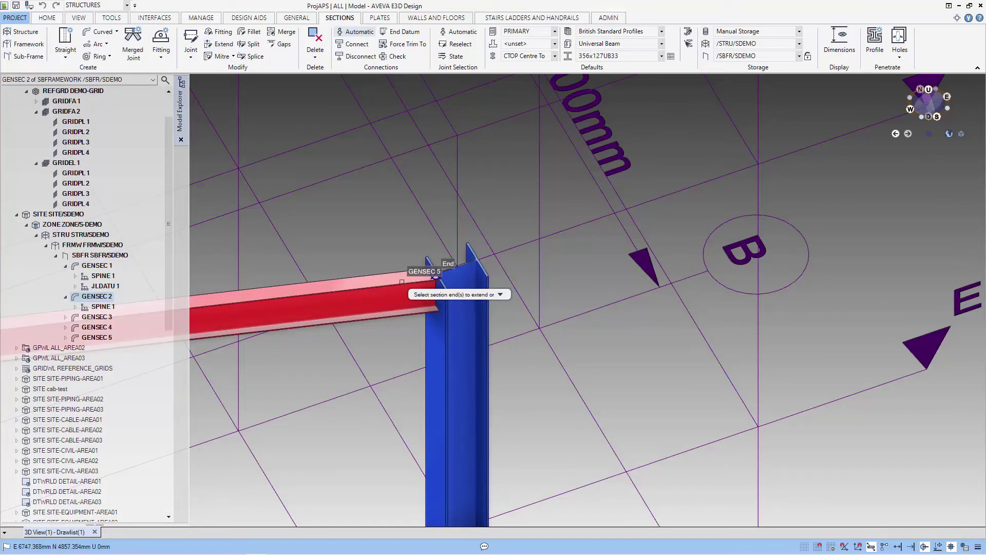
click(402, 282)
key(Down)
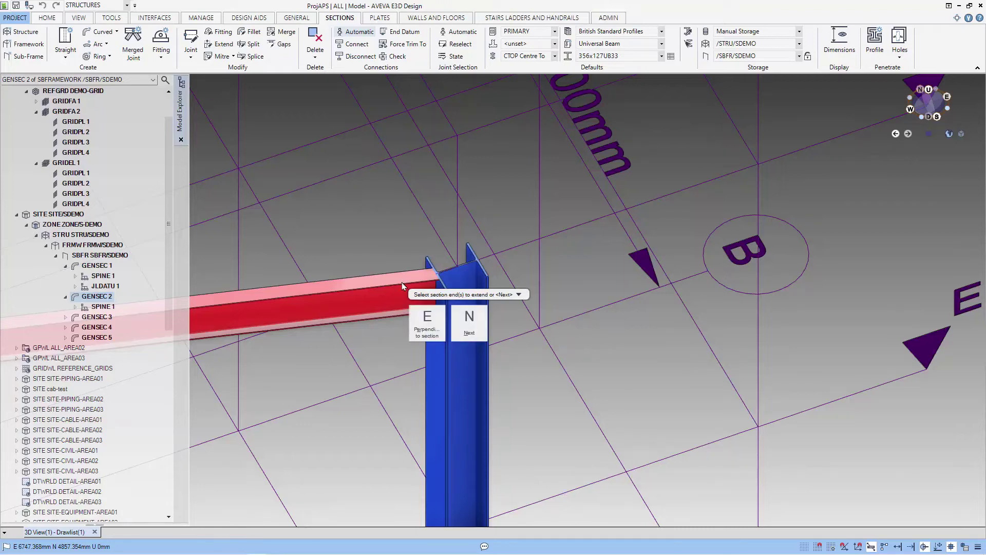
key(n)
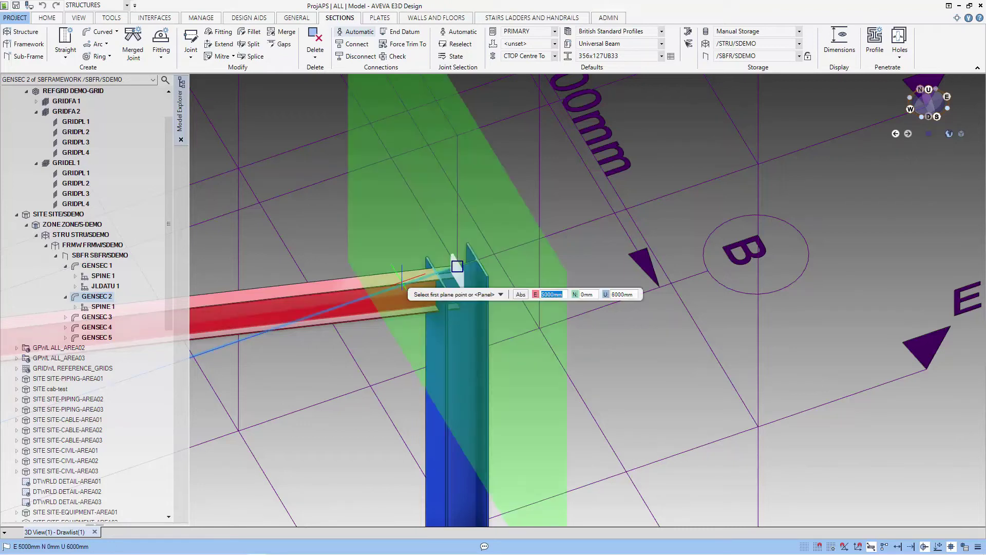
click(457, 266)
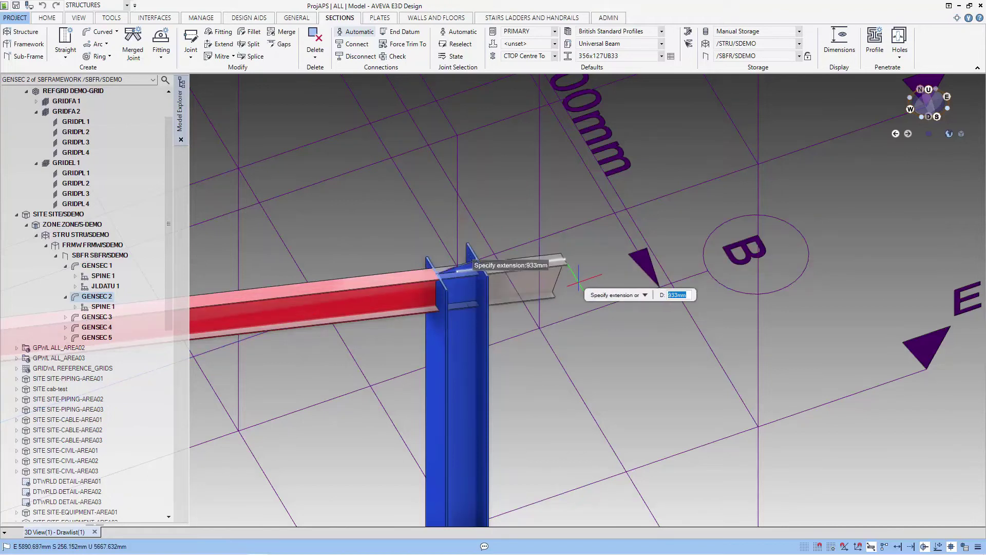
text(1200)
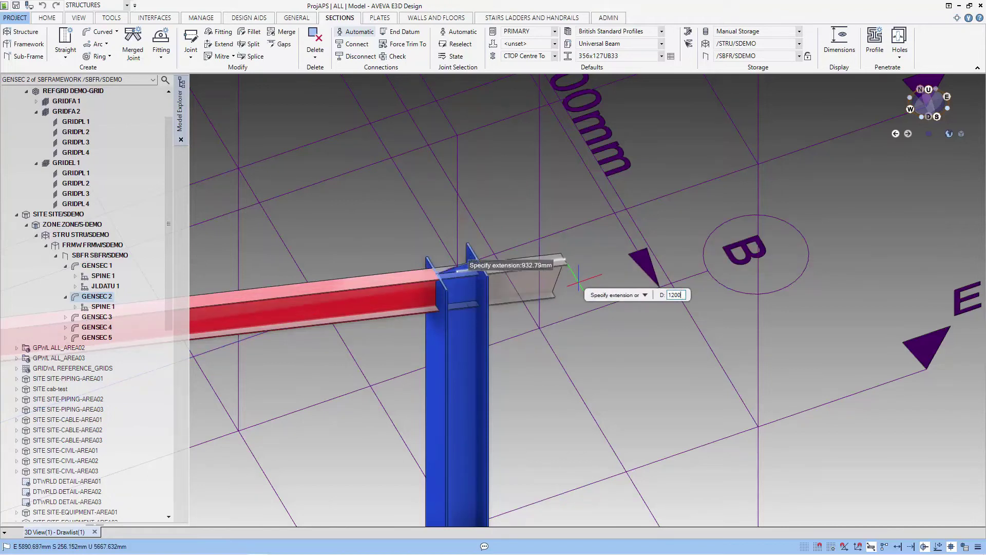
key(Return)
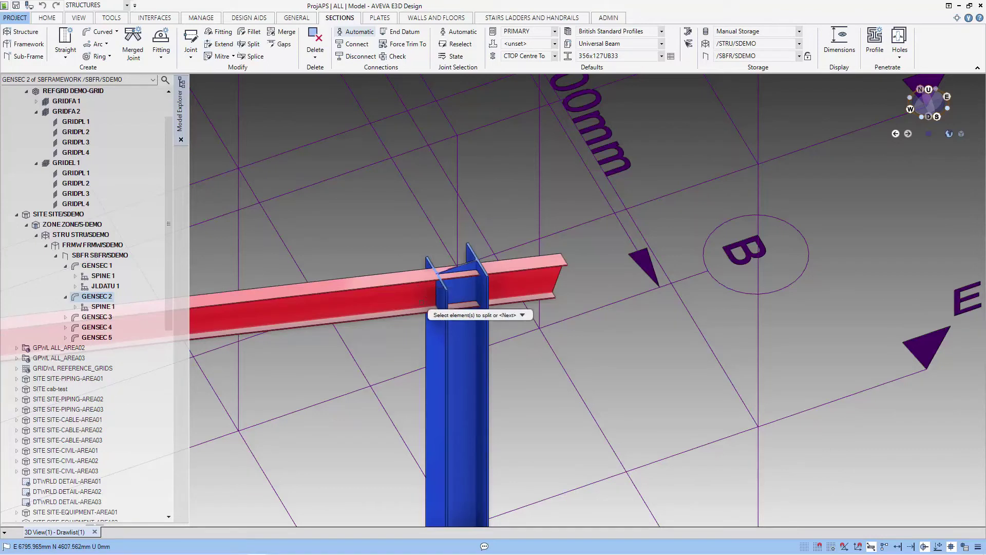
Split the extended second sloping beam using the A/3 column as the splitting element
click(421, 301)
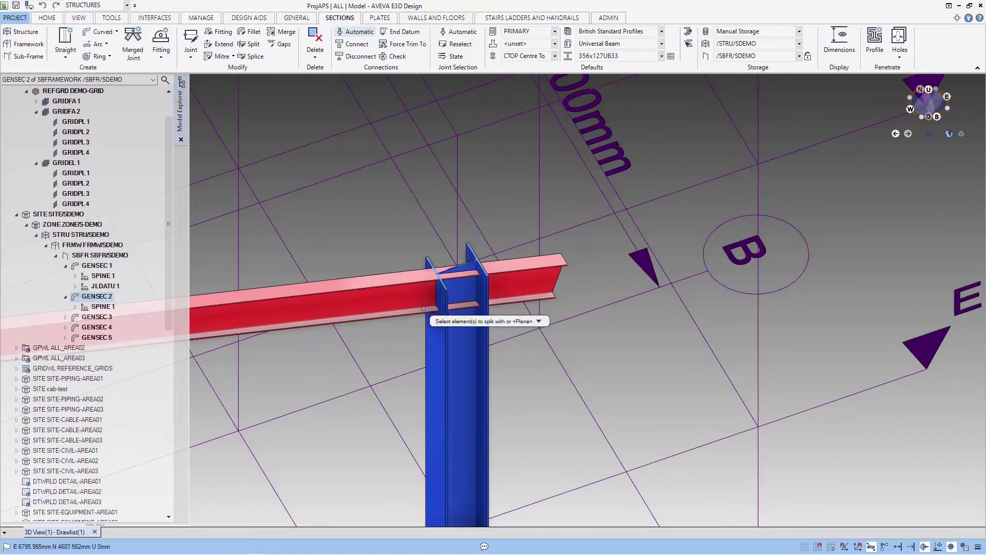
click(461, 350)
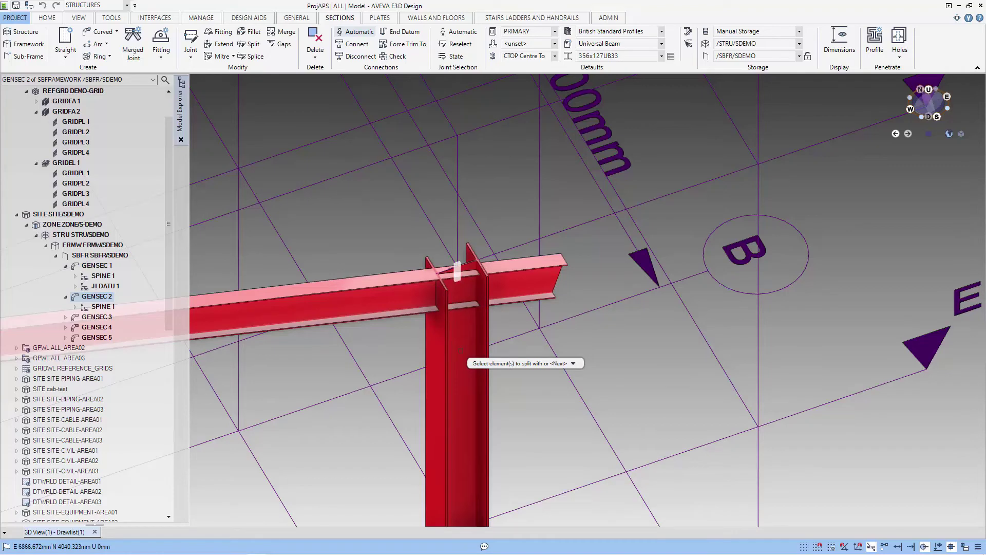
key(Return)
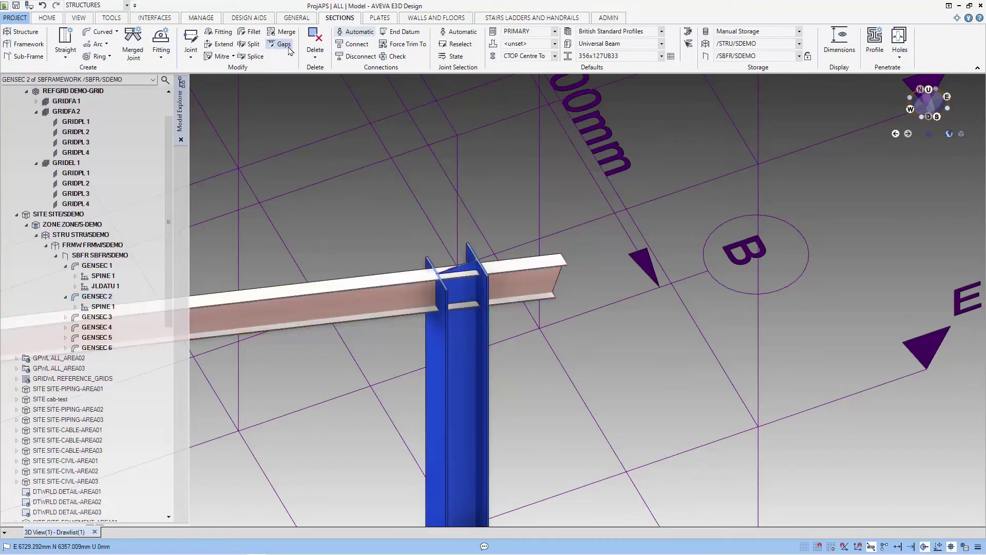
Connect the adjoining ends of the second sloping beam and its outer stub to the A/3 column, GENSEC 2
click(362, 49)
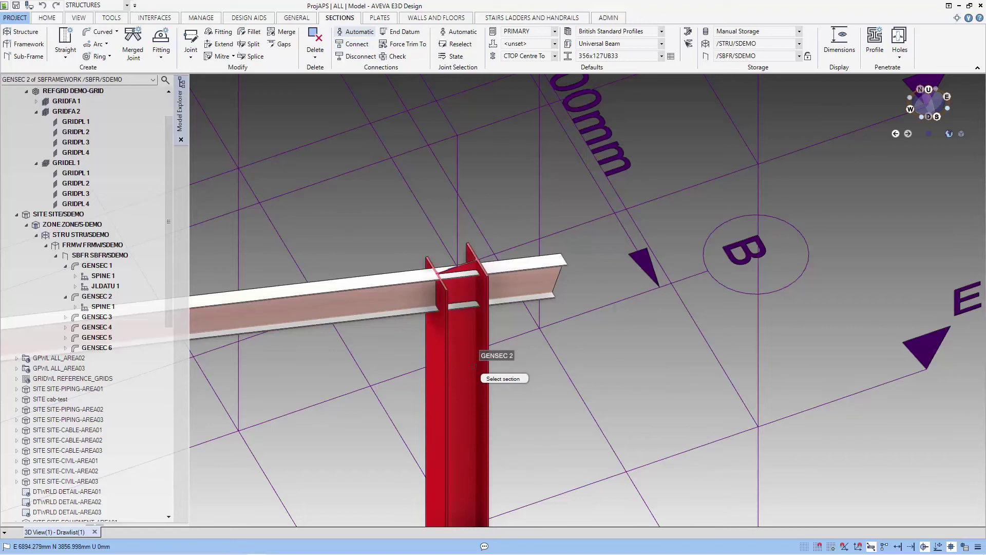
click(474, 366)
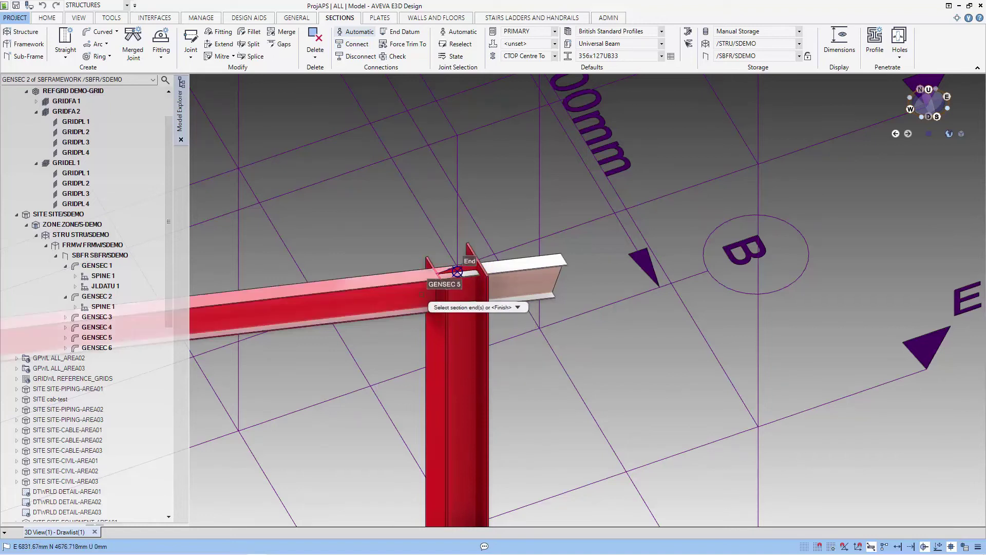
click(457, 271)
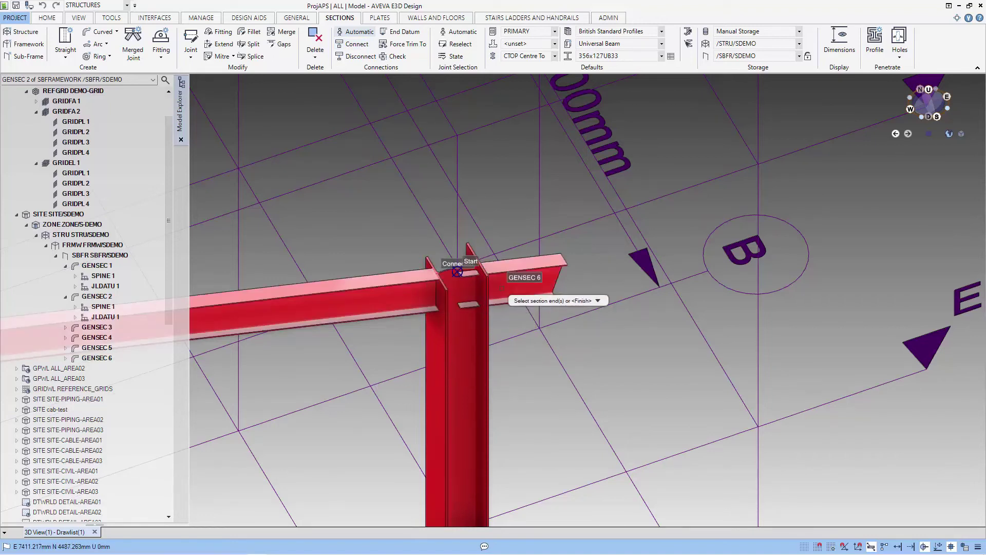
click(501, 288)
key(Escape)
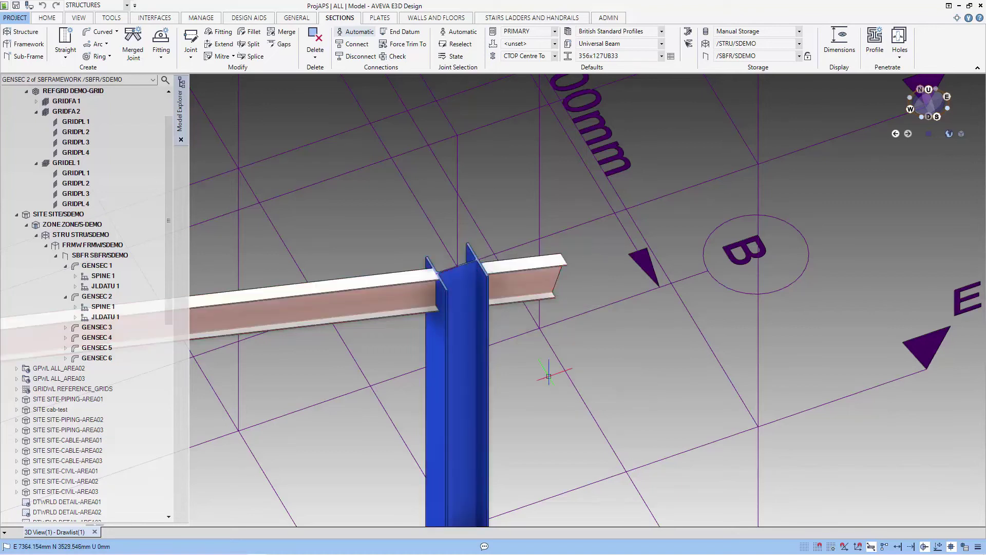
Mitre the meeting ends of the two sloping beams, GENSEC 4 and GENSEC 5, at the apex
scroll(548, 376, down, 5)
middle_drag(368, 388, 368, 361)
scroll(317, 343, up, 3)
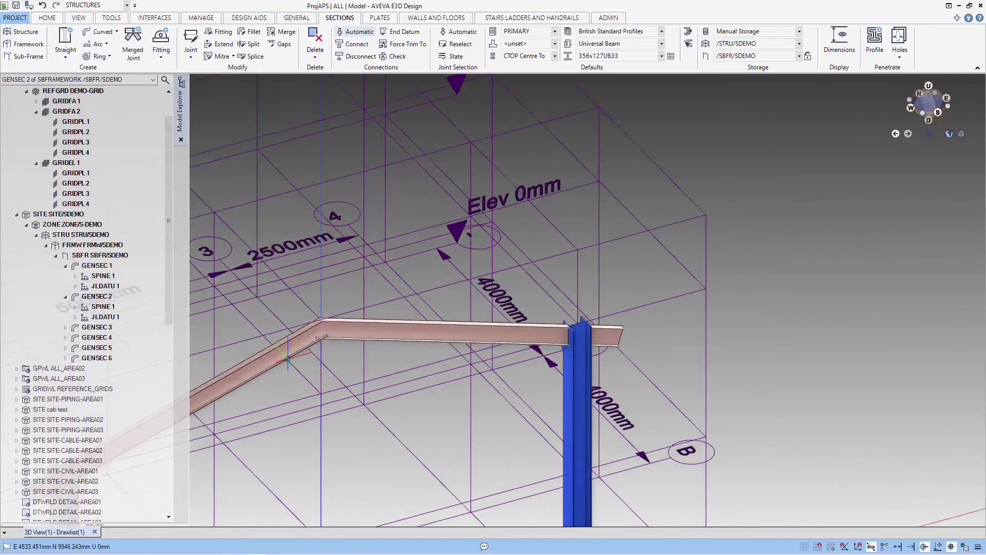
scroll(318, 343, up, 2)
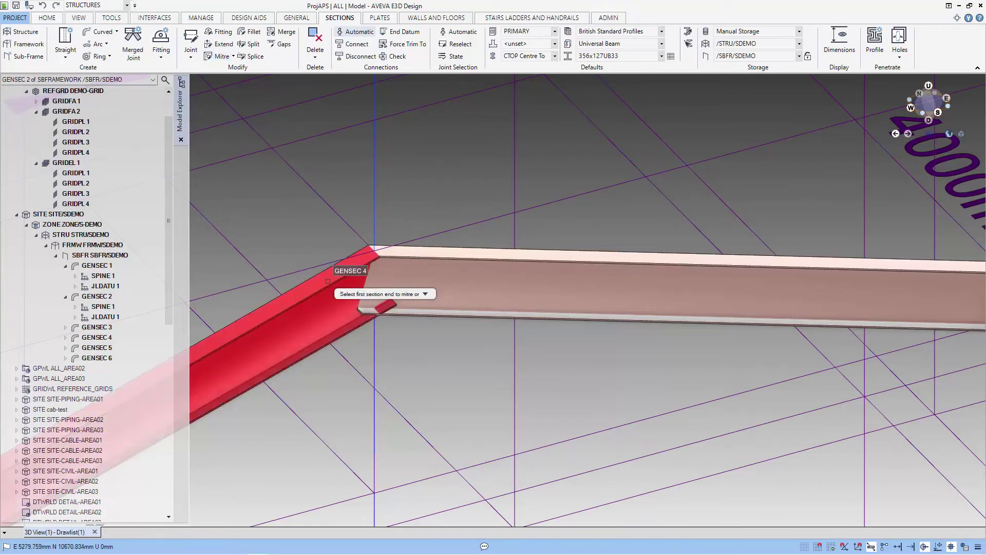
click(328, 281)
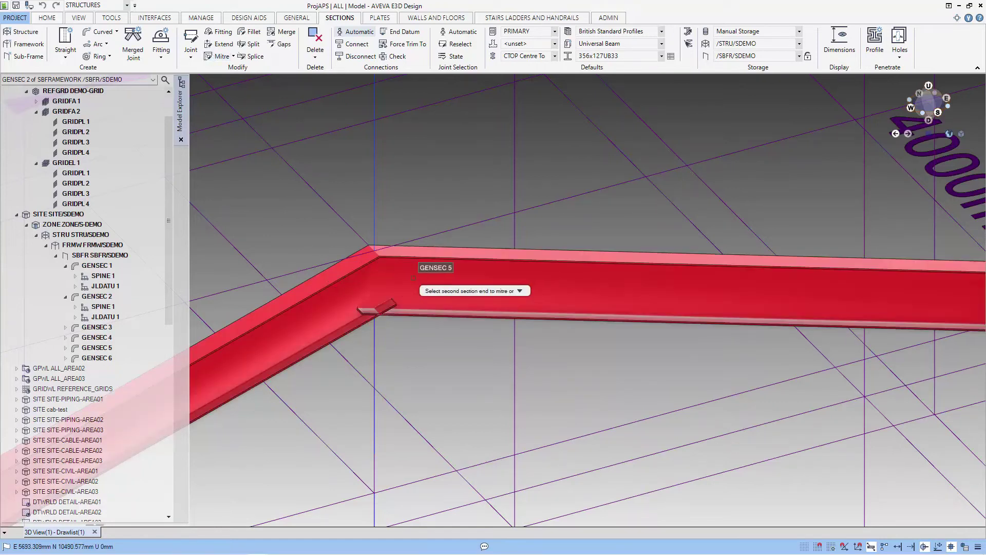
click(413, 277)
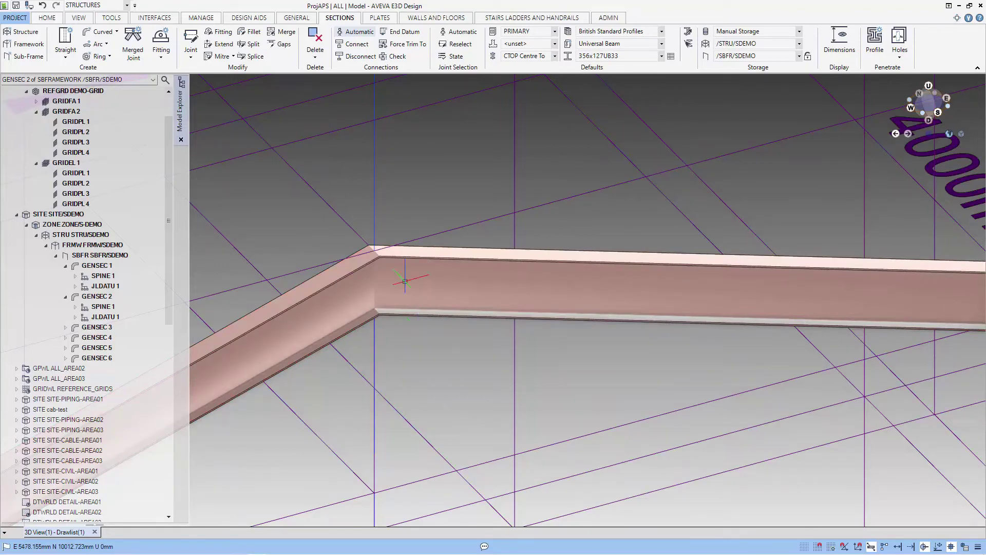
Connect the apex end of the second sloping beam, GENSEC 5, to the first sloping beam, GENSEC 4
click(352, 47)
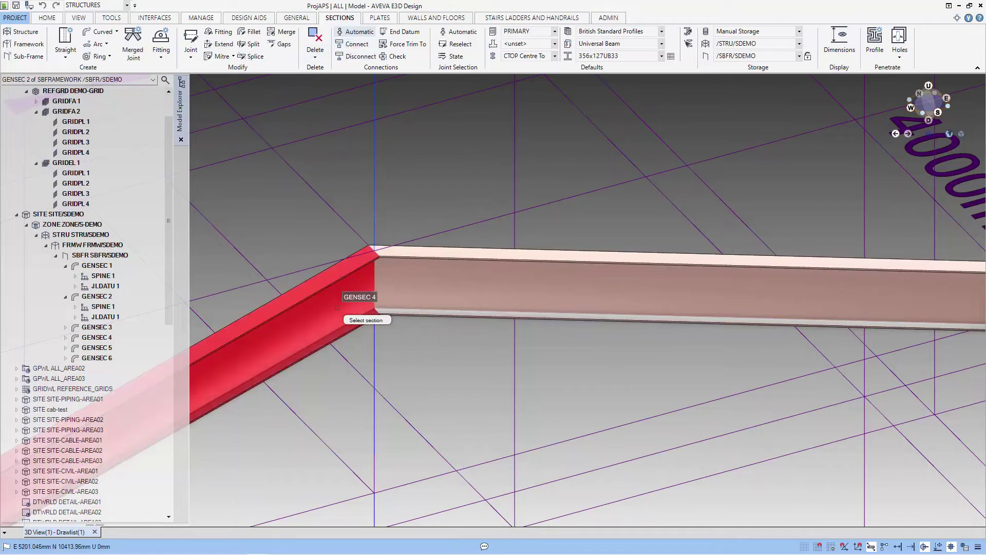
click(337, 308)
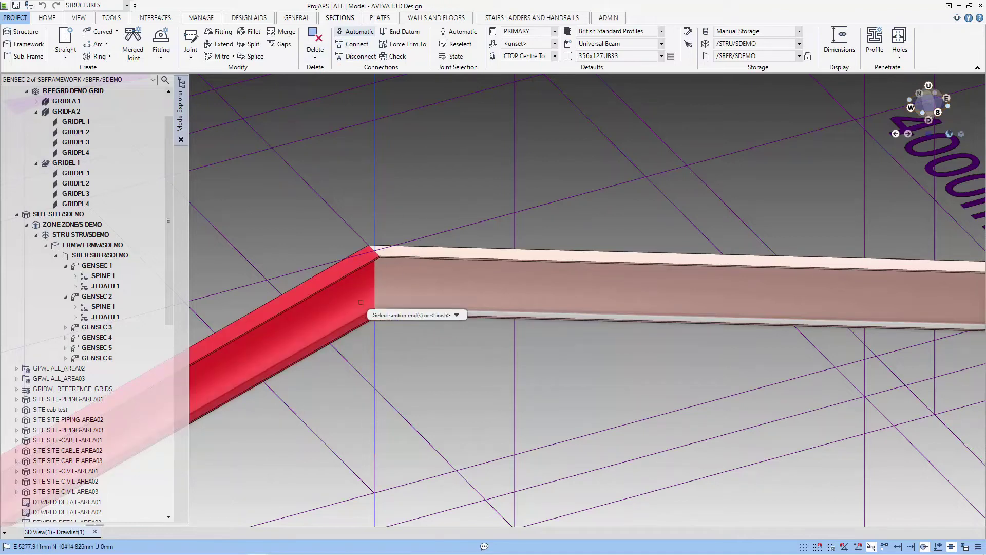
click(407, 296)
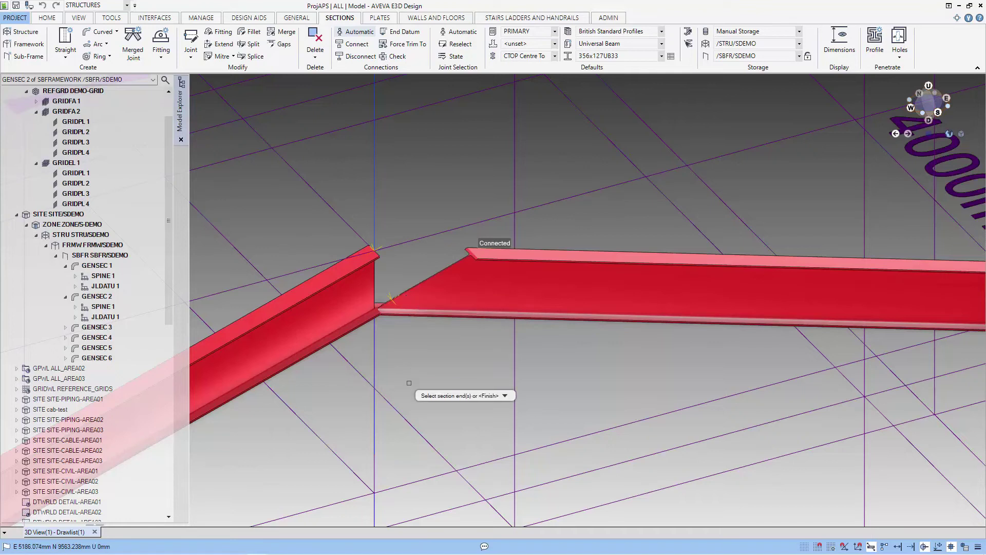
middle_drag(405, 350, 396, 324)
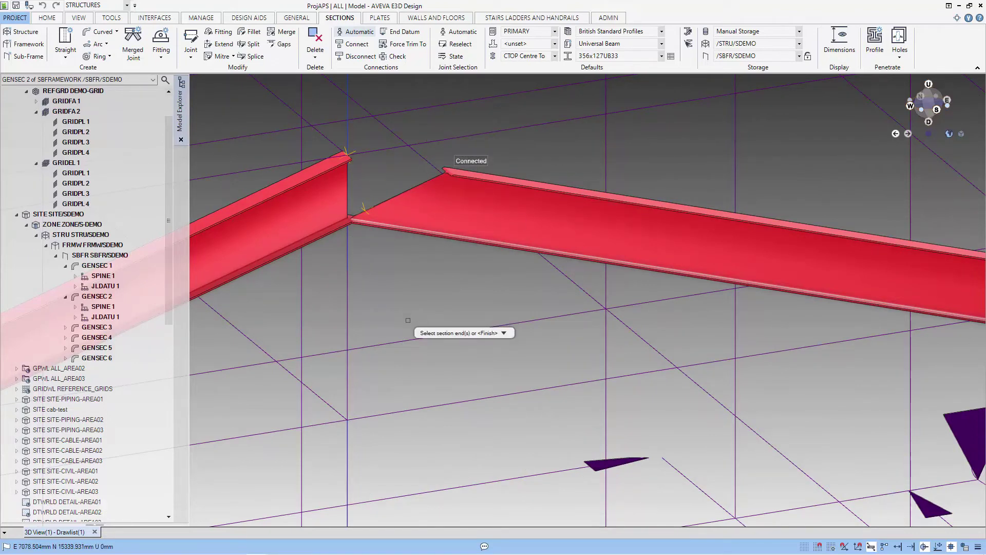
scroll(407, 320, down, 1)
mouse_move(408, 320)
middle_down()
mouse_move(370, 326)
mouse_move(405, 322)
middle_up()
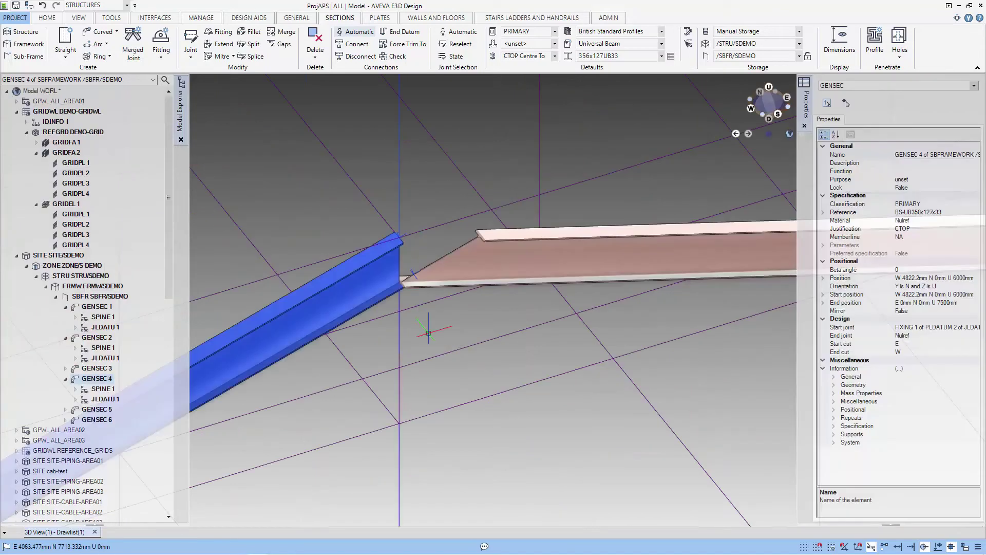
Modify the apex joint between the sloping beams to the Splice Joints specification, Apex Haunch (Centre Top) group, Apex Joint CTOP
key(F11)
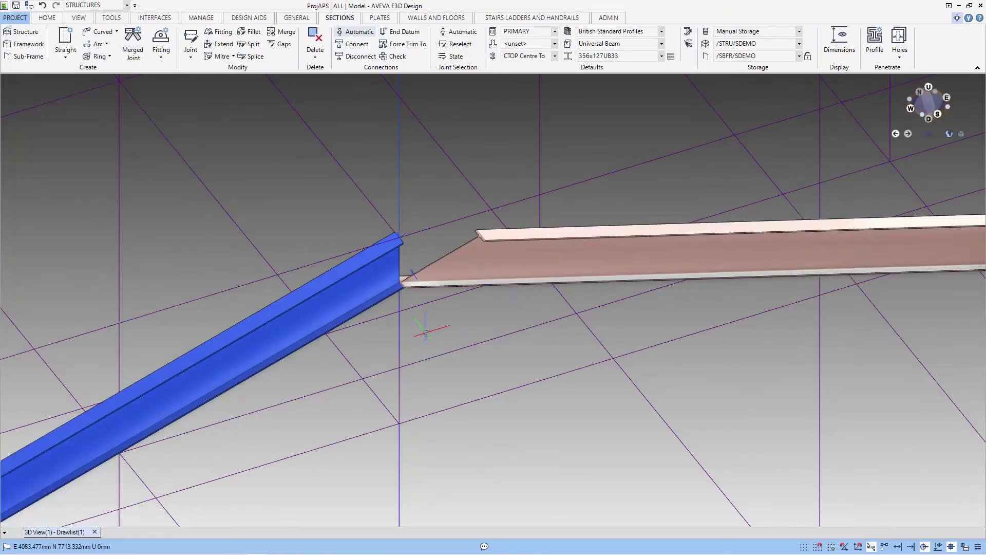
click(198, 36)
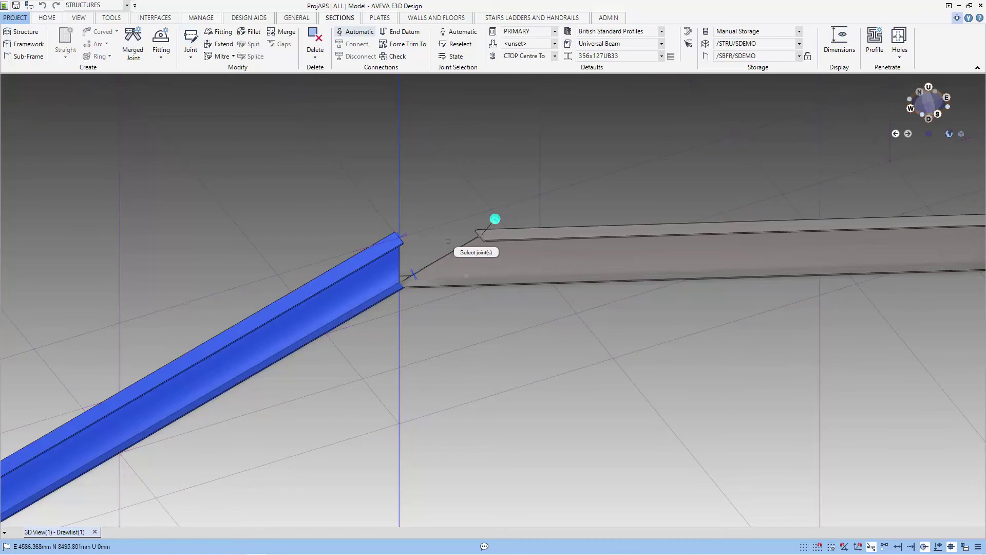
click(495, 219)
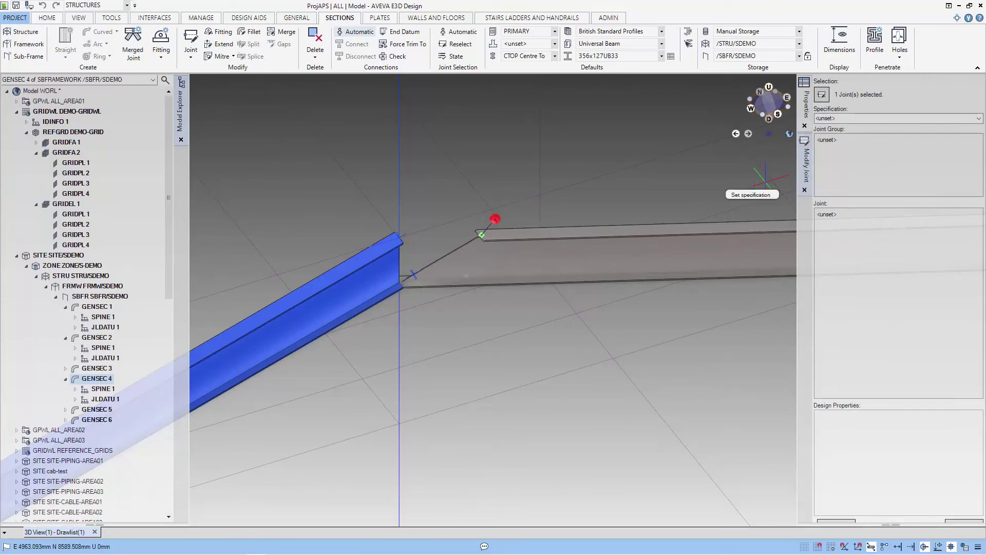
click(978, 118)
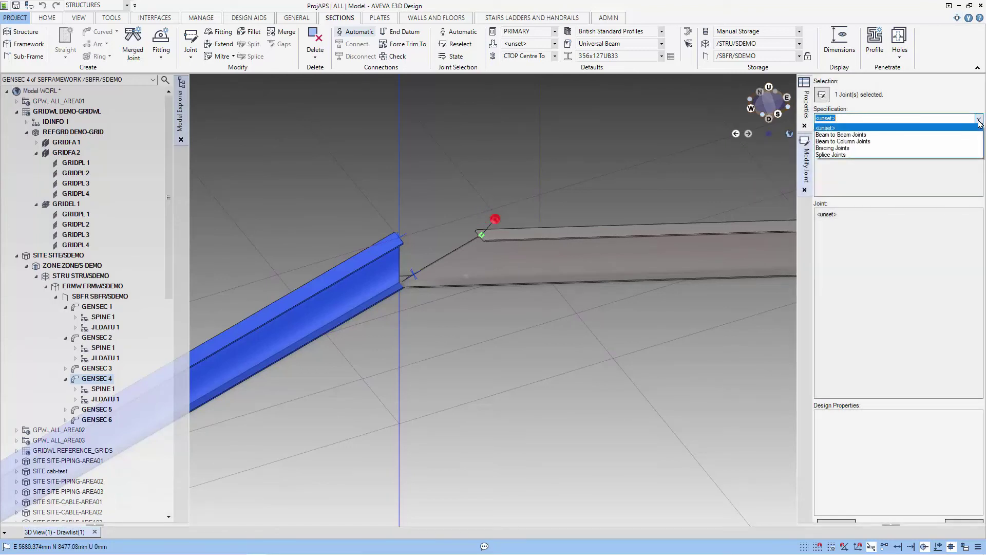
click(875, 155)
click(850, 162)
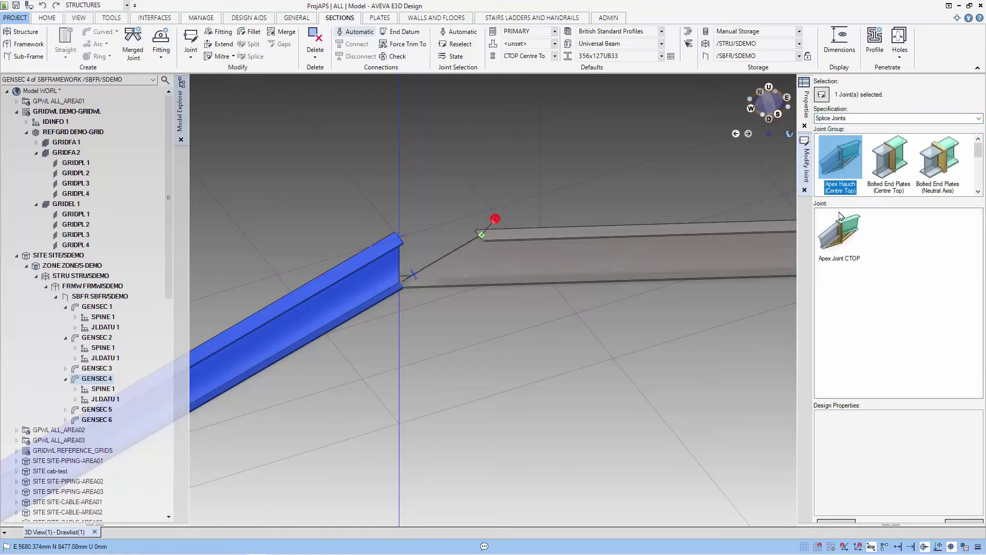
click(839, 233)
click(964, 521)
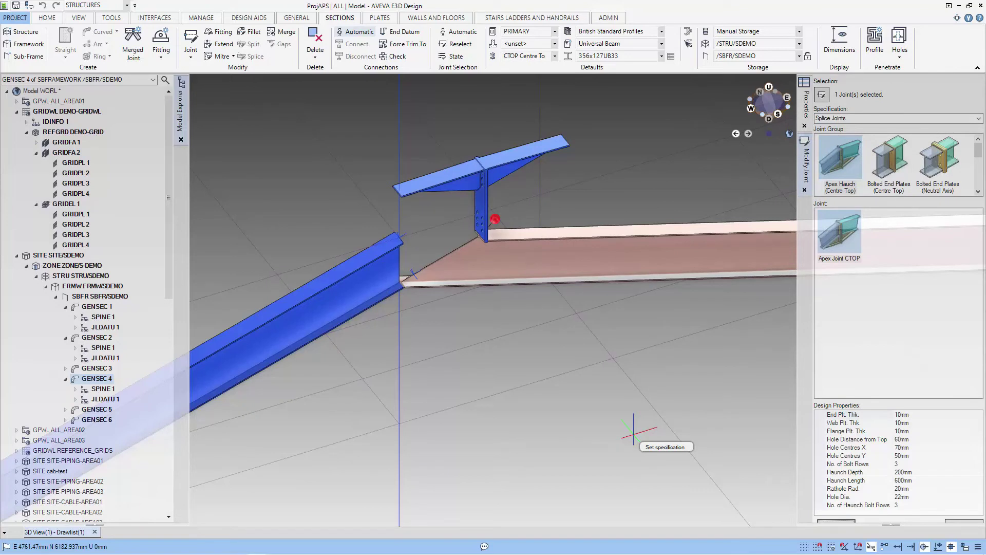
Set the positioning line to CTOP and the preferred Y axis direction to D for PLDATU 1 under JLDATU 1 of GENSEC 4
click(106, 399)
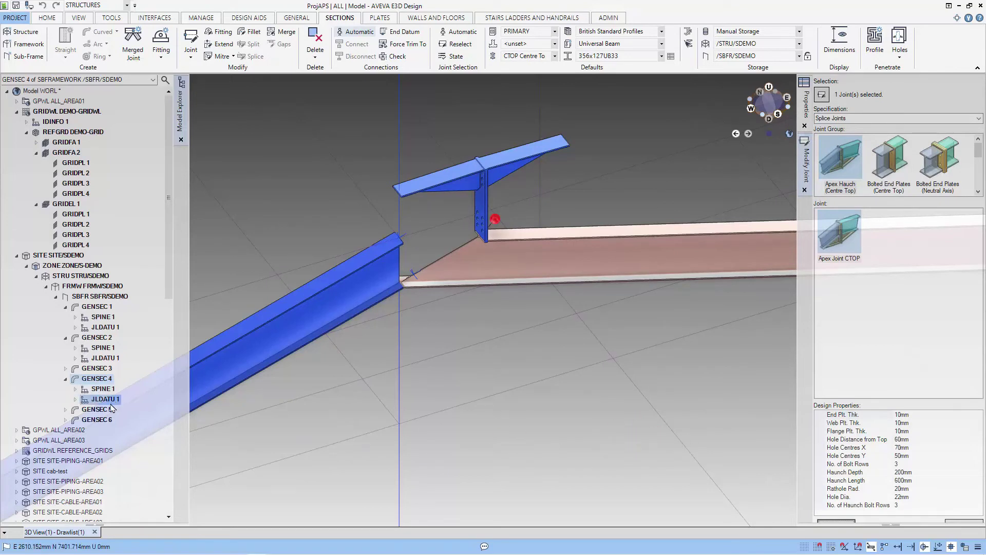
click(804, 100)
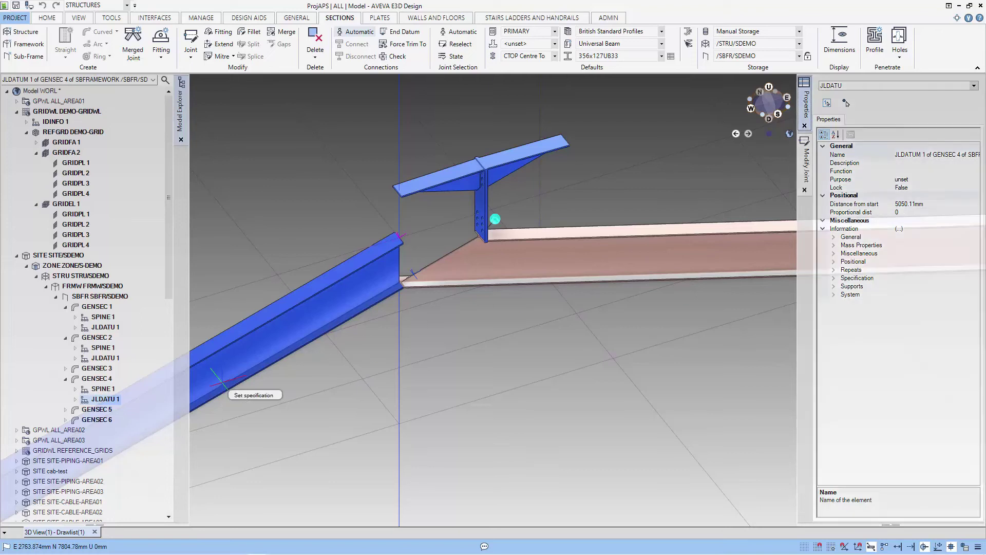
double_click(106, 400)
click(114, 409)
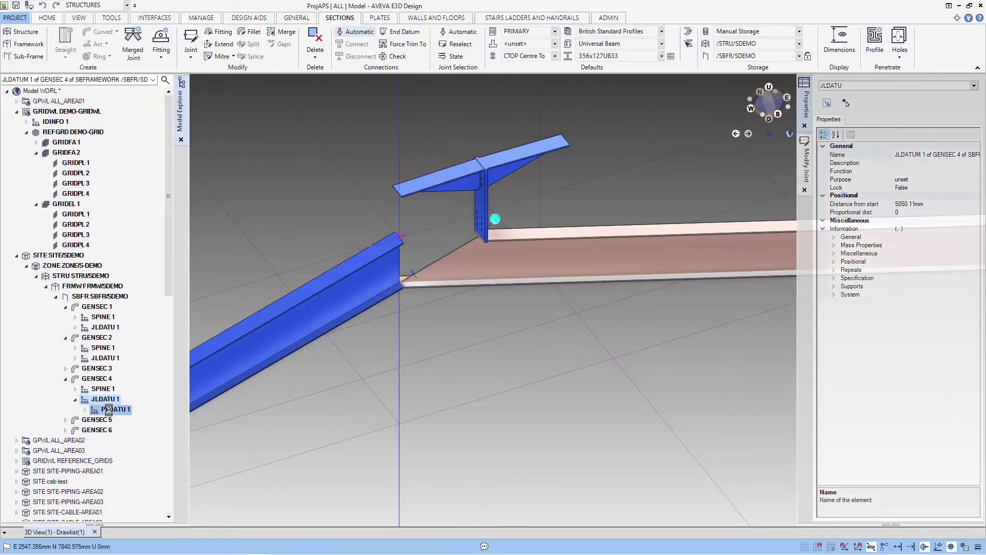
click(939, 212)
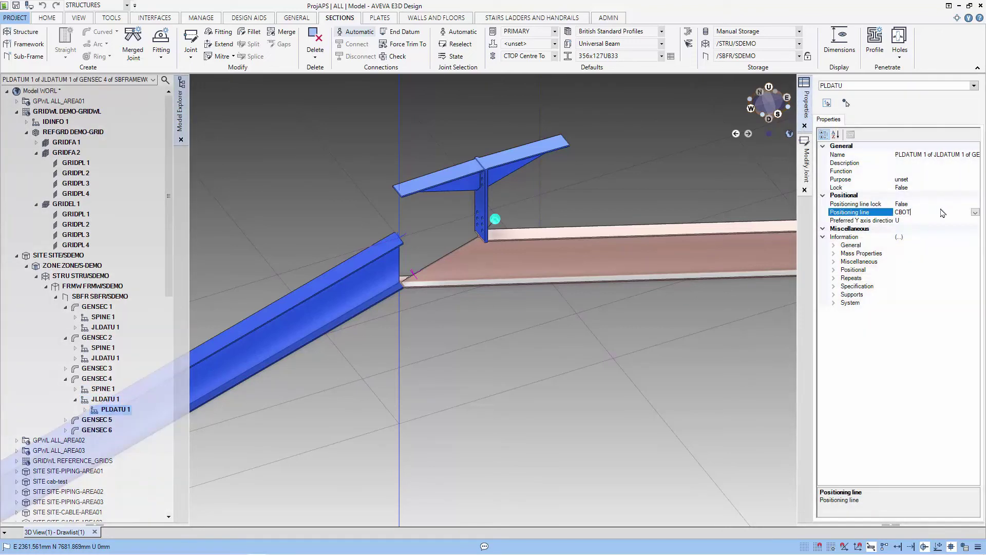
click(975, 212)
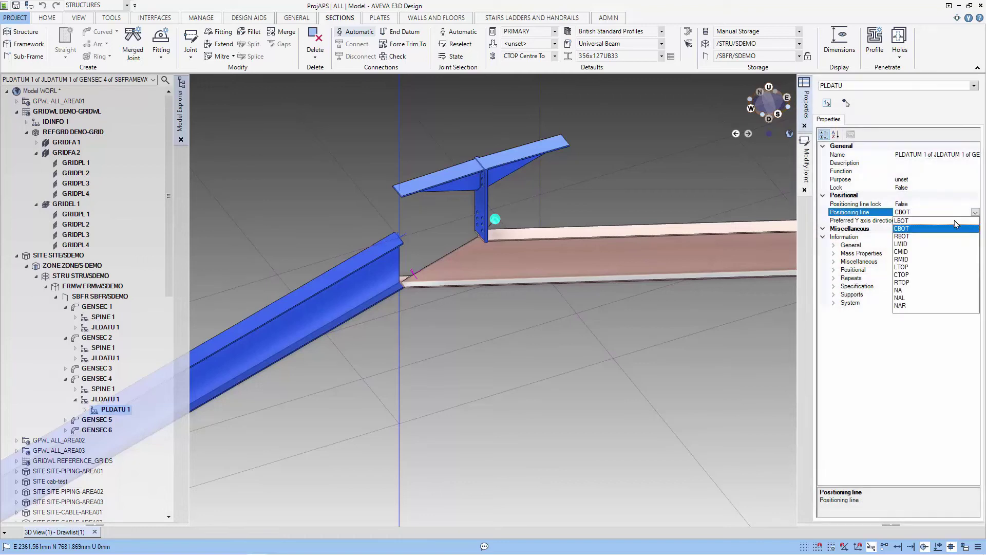
click(903, 274)
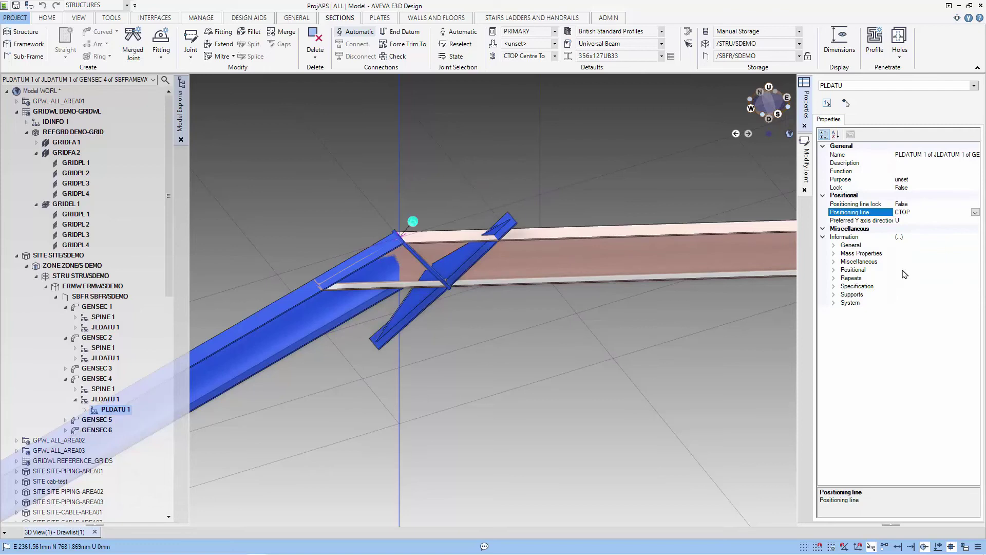
click(915, 220)
drag(915, 220, 894, 220)
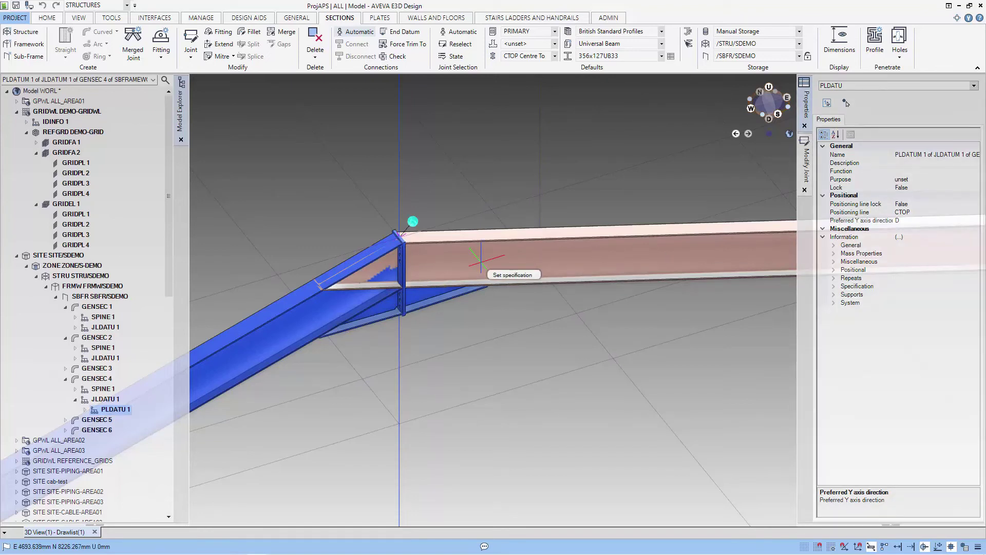
Set the start cut of the second sloping beam, GENSEC 5, to E at the apex
click(506, 241)
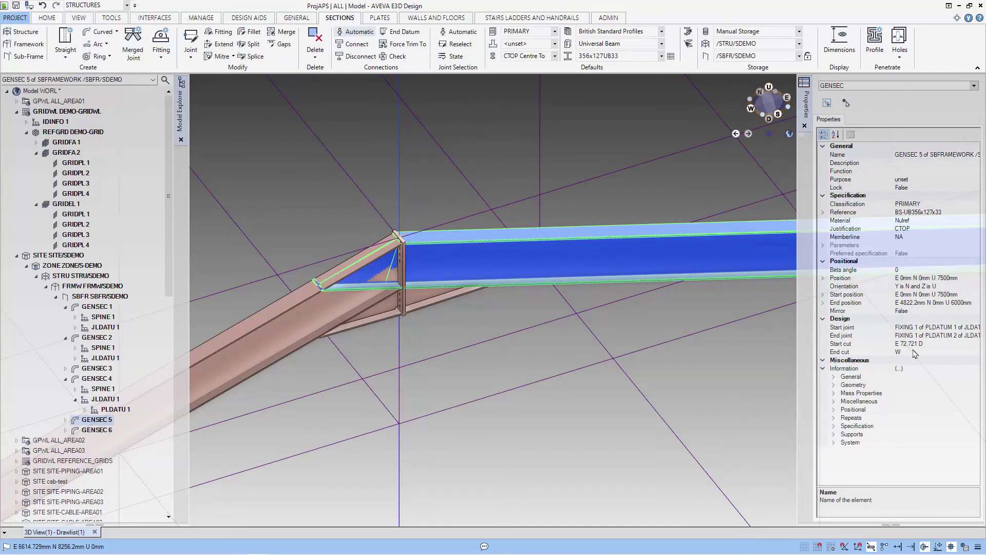
click(876, 344)
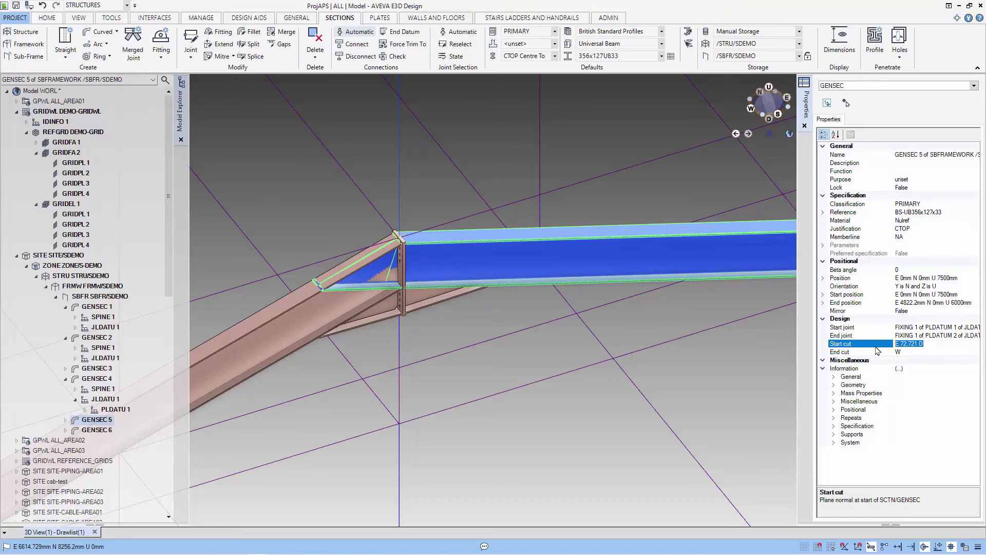
text(E)
key(Return)
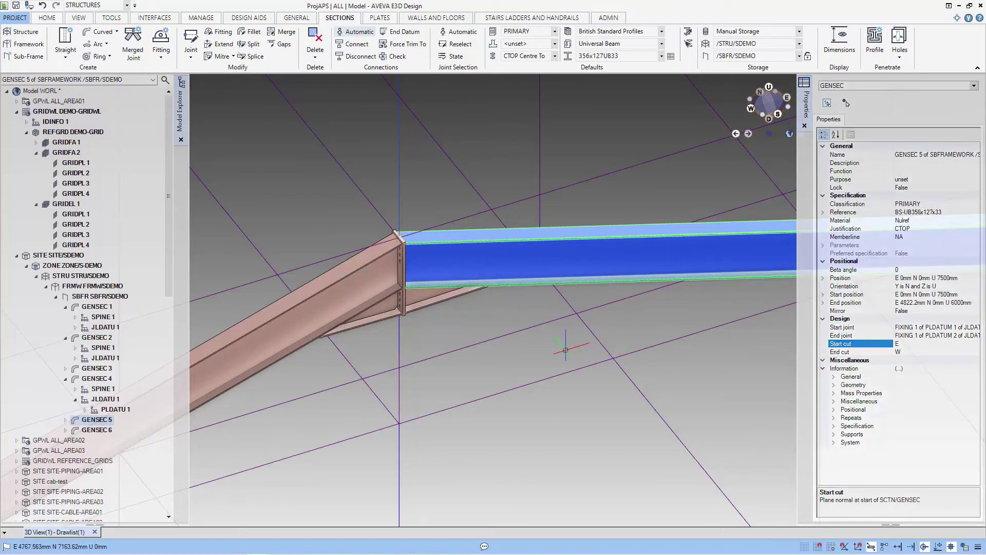
Modify the inner beam joints on both columns to the Beam to Column Joints specification, Column Flange group, Eaves Haunch 10mm Plate
scroll(539, 347, down, 3)
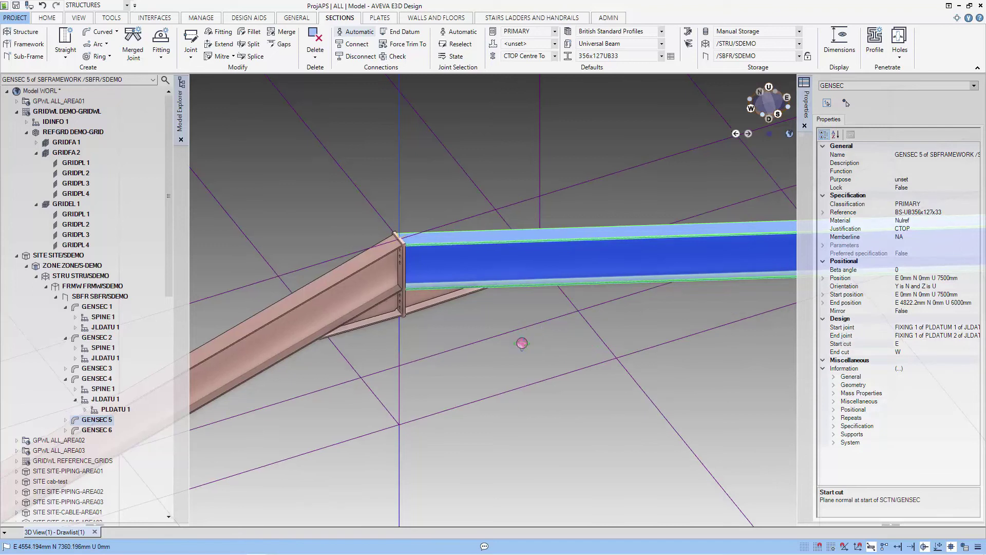
scroll(522, 343, down, 2)
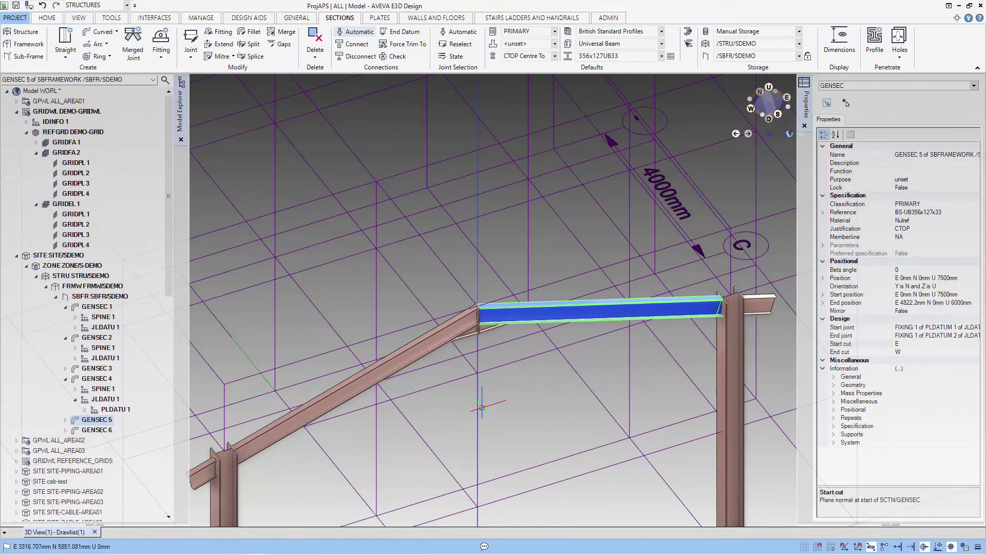
click(232, 485)
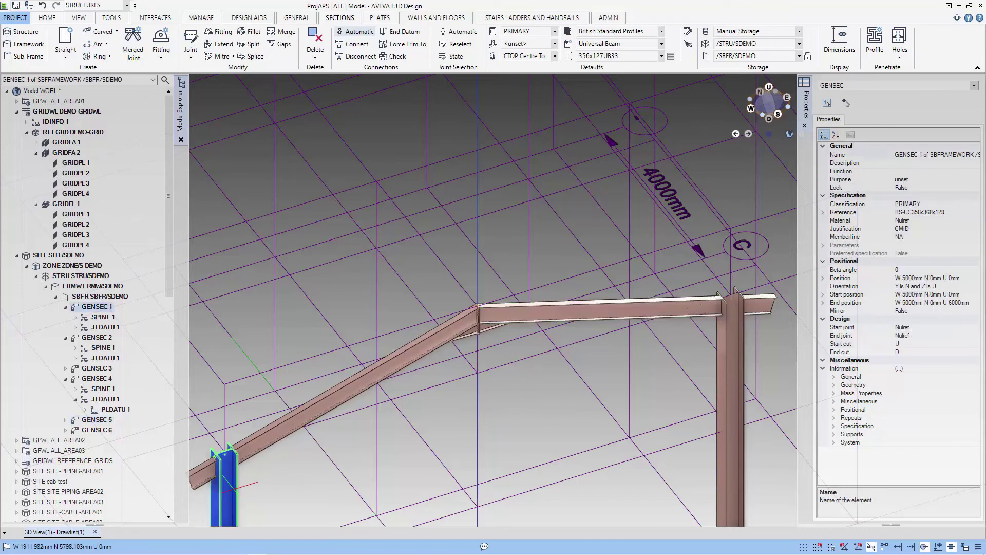
ctrl+click(718, 435)
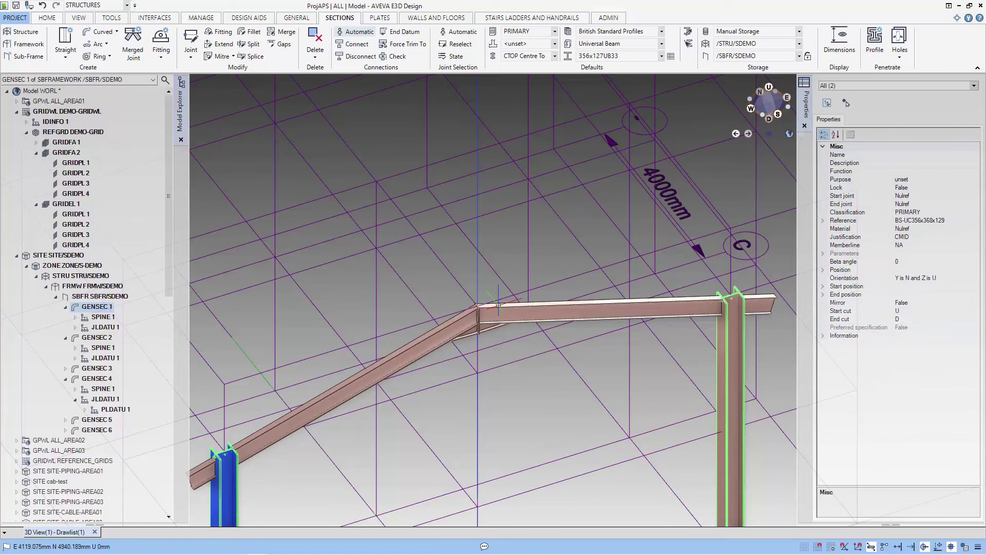
click(196, 41)
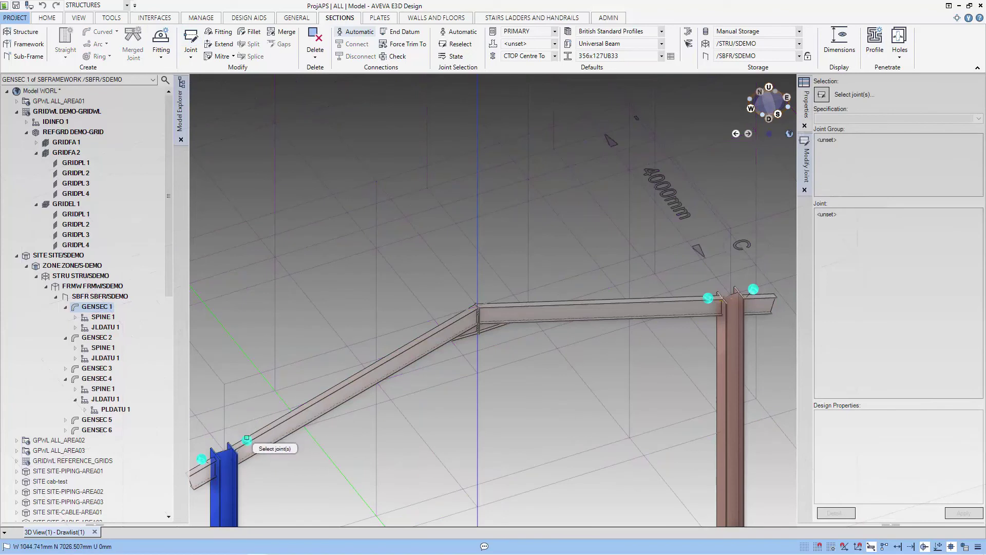
click(247, 439)
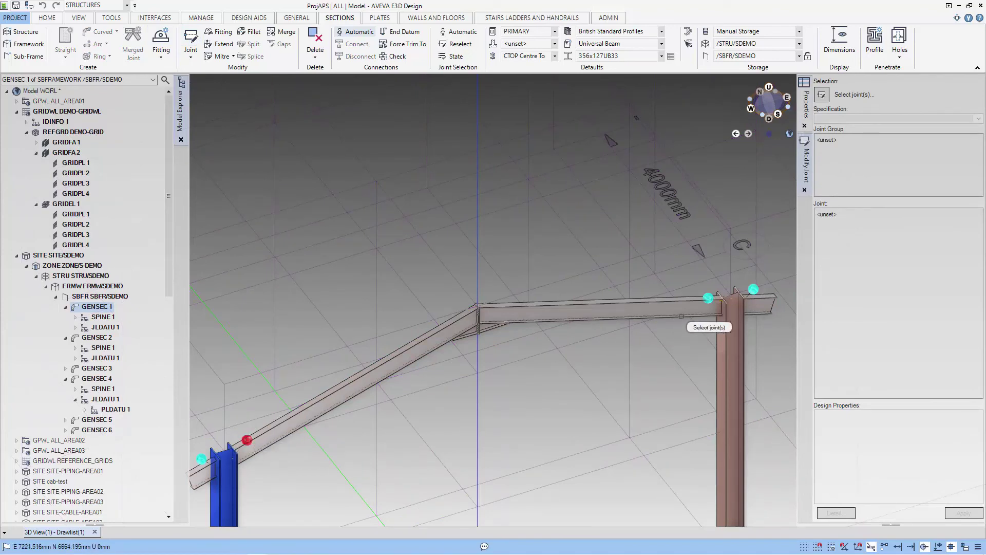
click(708, 298)
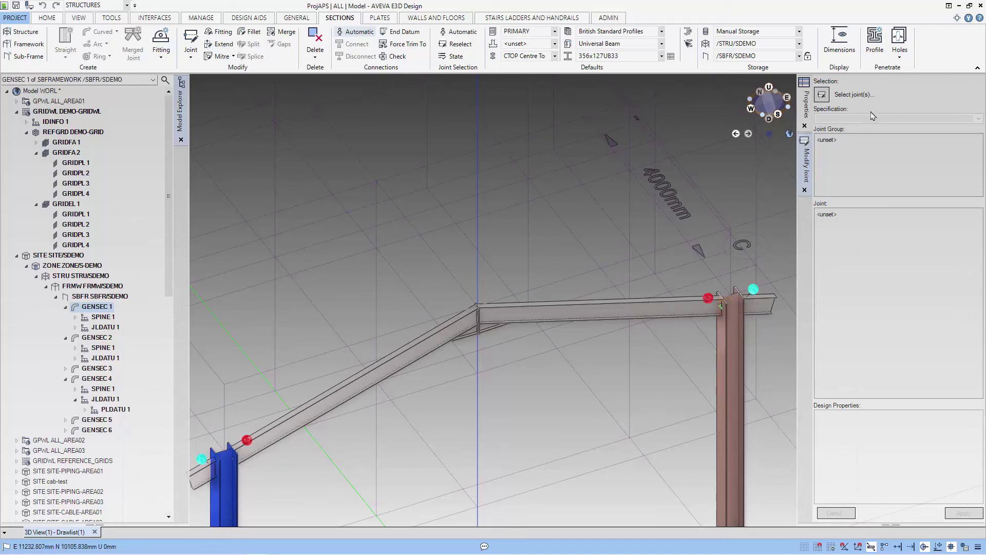
key(Return)
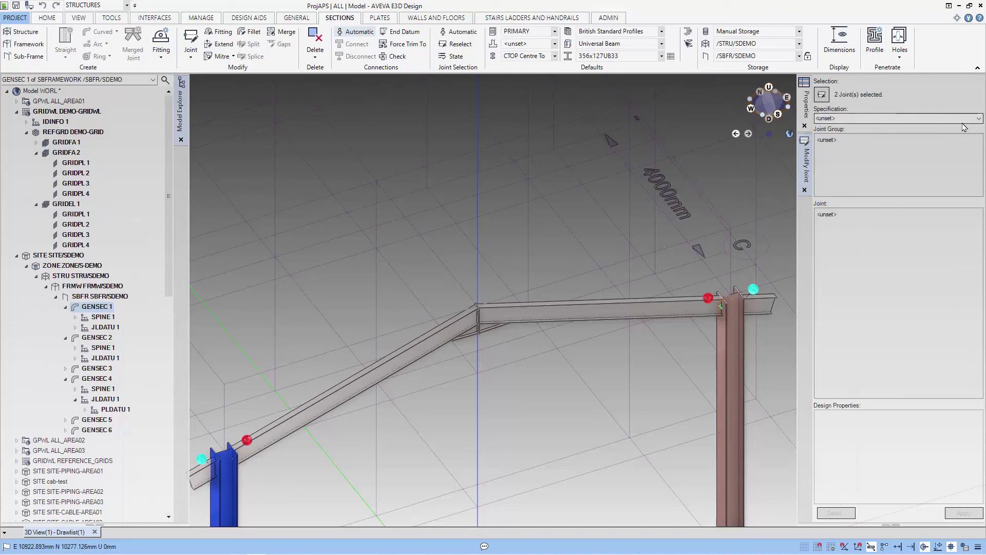
click(979, 118)
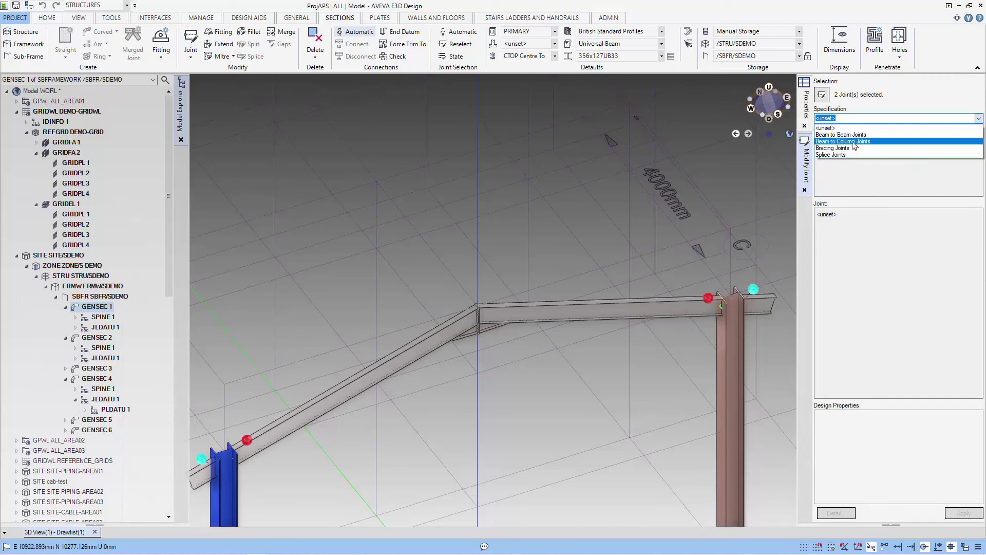
click(854, 142)
click(845, 153)
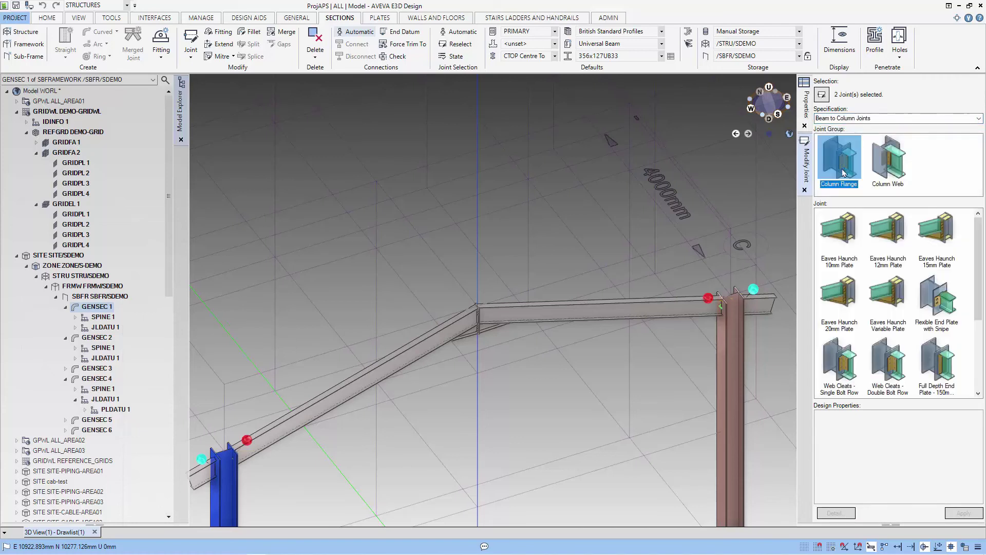
click(843, 230)
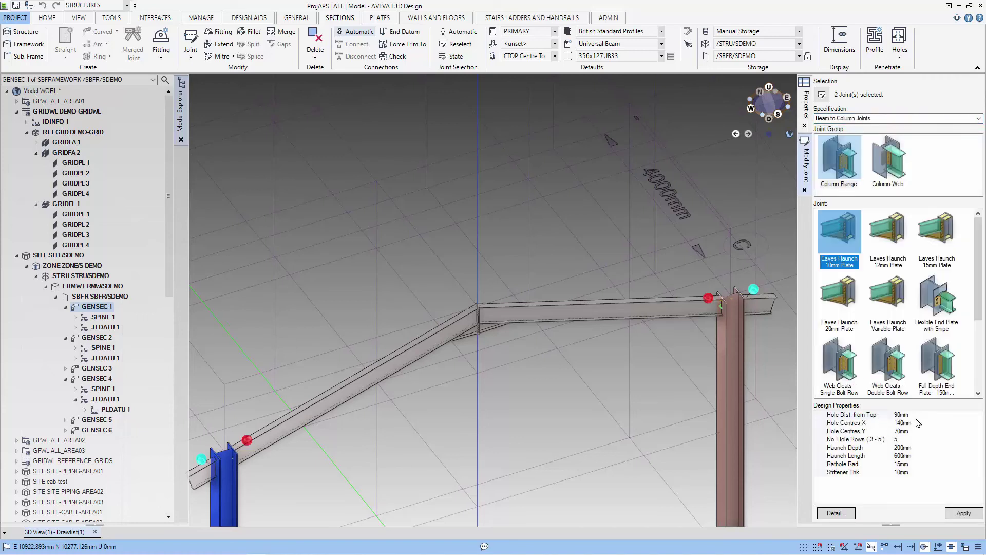
click(962, 513)
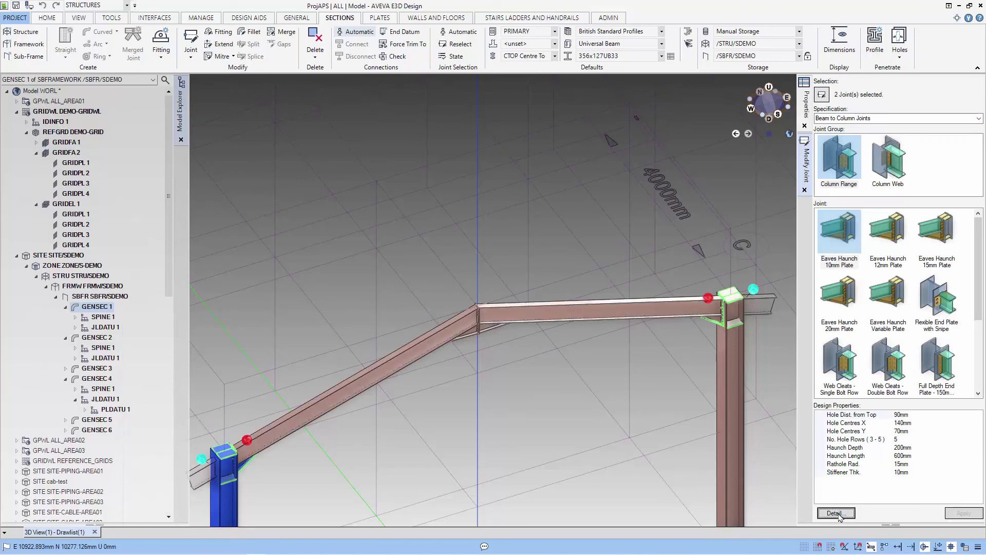
click(805, 190)
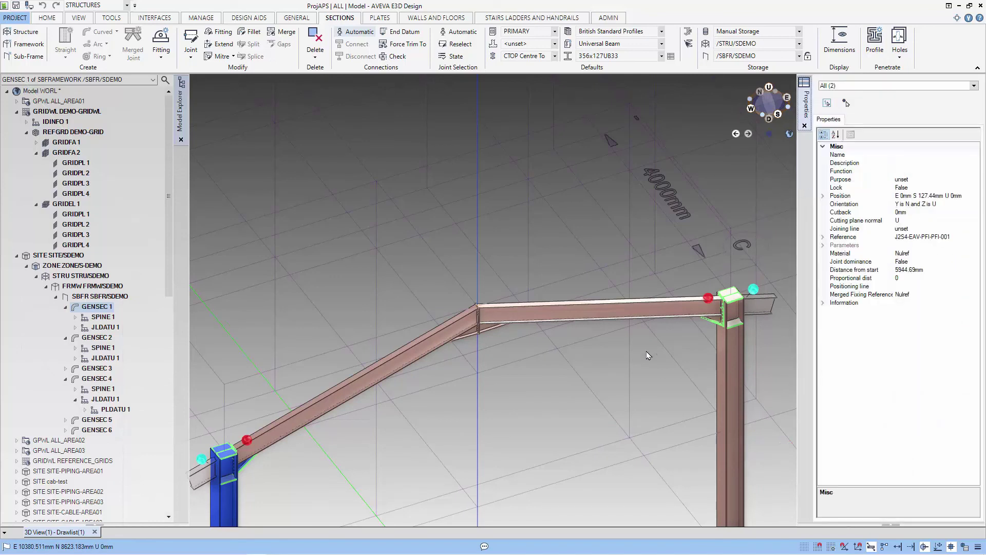
click(642, 359)
Make the subframe SBFR/SDEMO the current element, with the whole portal frame in view
mouse_move(626, 363)
shift+middle_down()
mouse_move(627, 403)
mouse_move(627, 353)
shift+middle_up()
scroll(644, 314, down, 3)
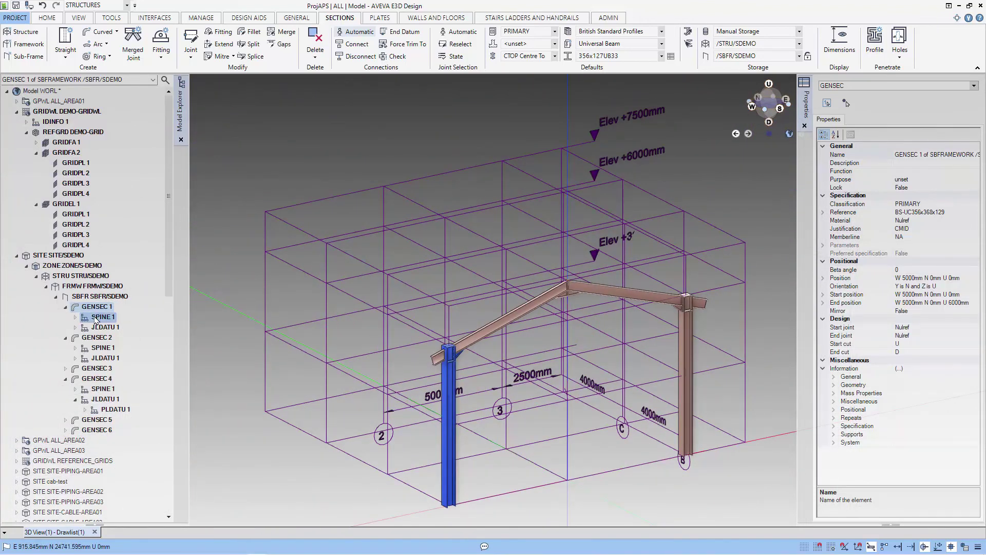
click(113, 297)
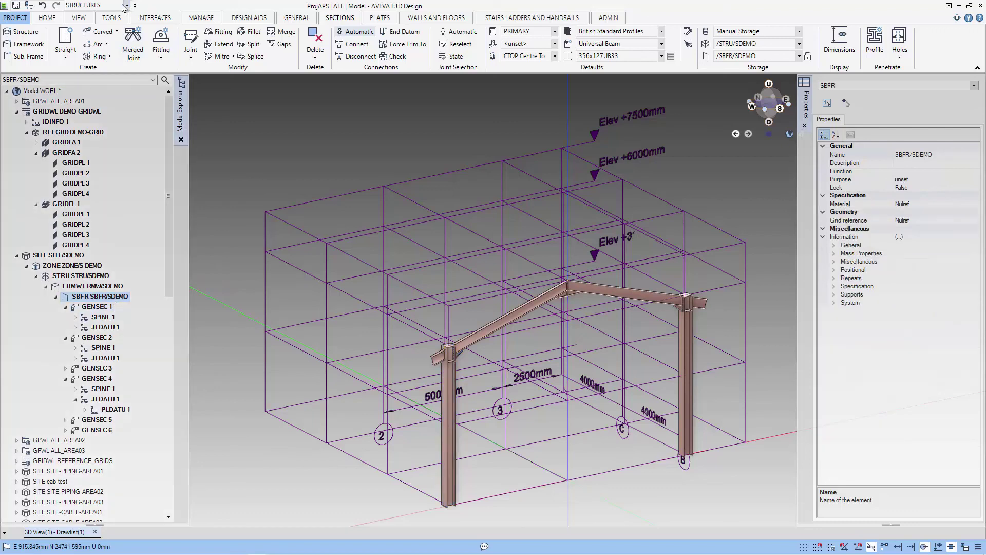